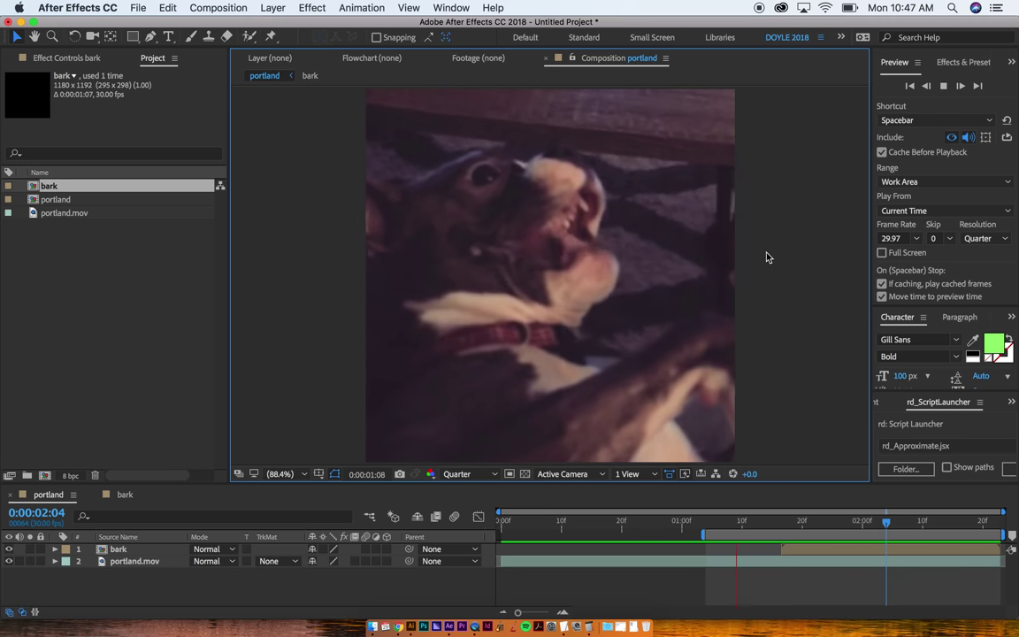
# Step: Zoom the viewer to 50%, hide the bark layer, and park the time indicator at 0:00:01:19
pyautogui.press('space')
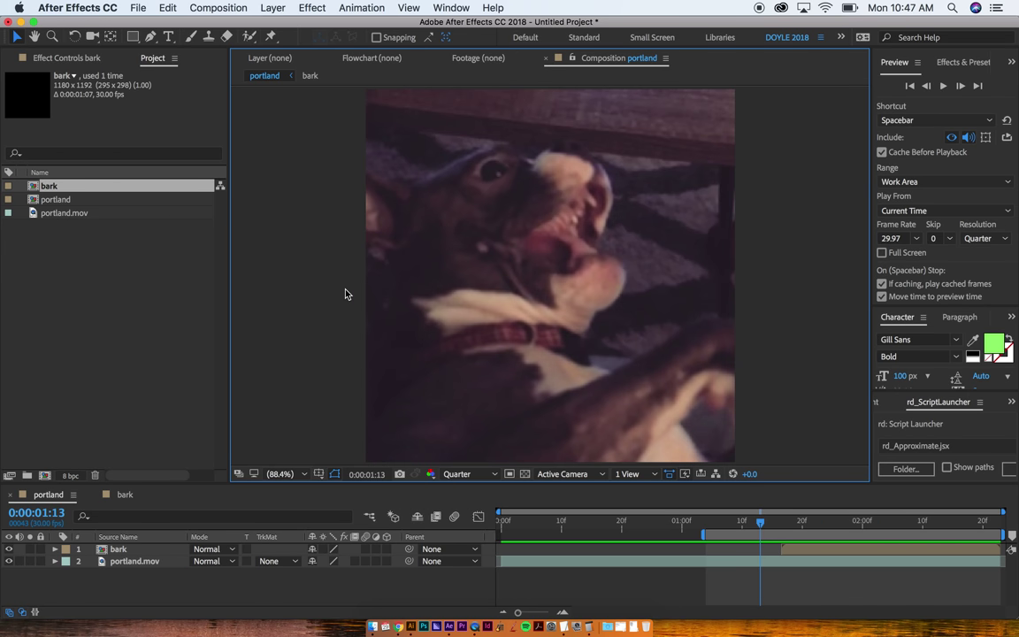
pyautogui.press(',')
pyautogui.press(',')
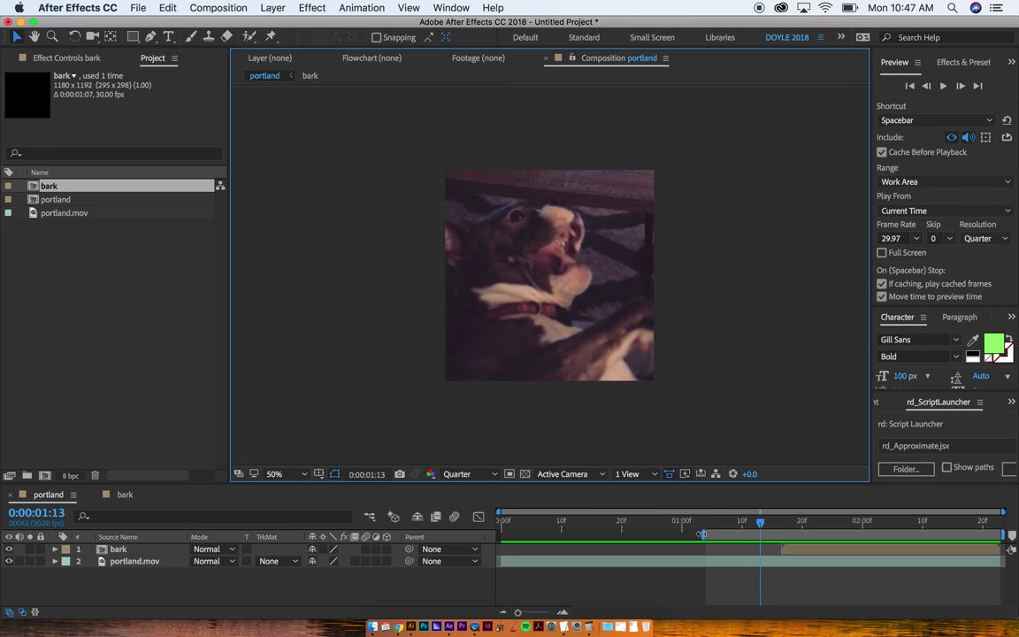
pyautogui.click(494, 537)
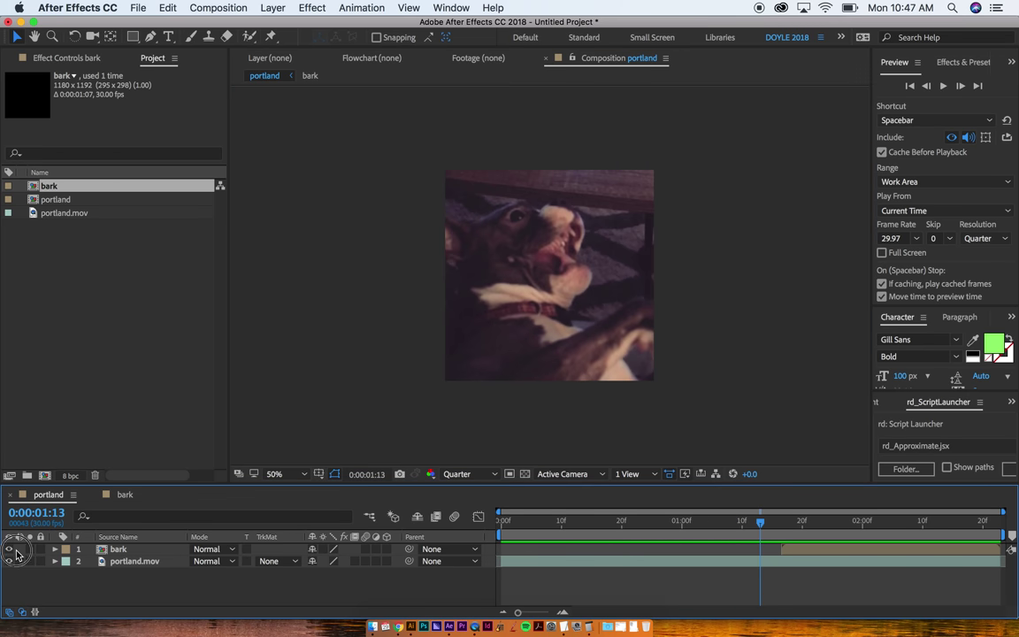
pyautogui.press('space')
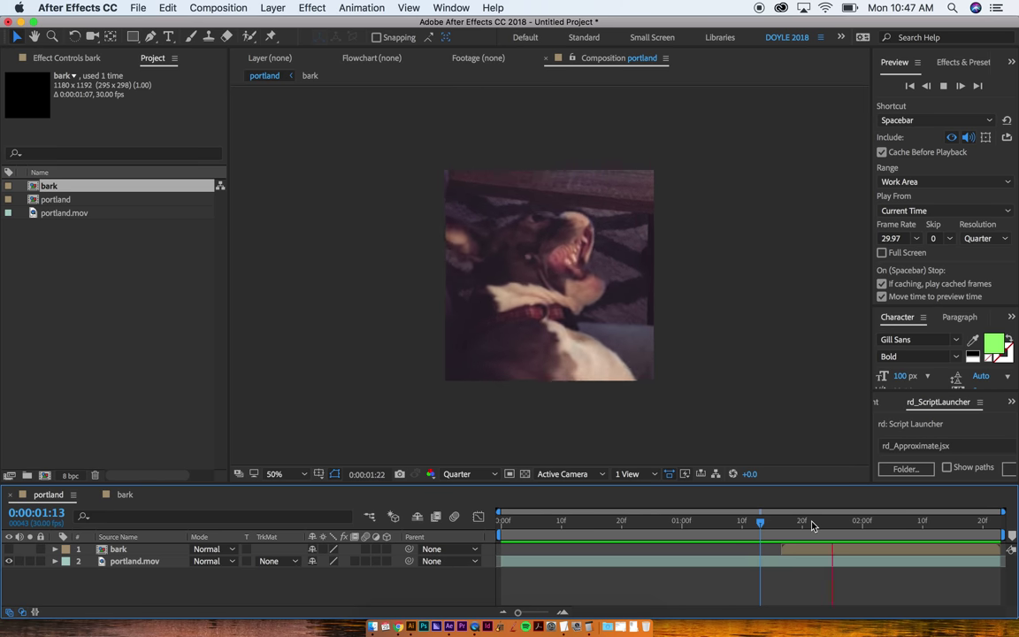
pyautogui.press('space')
pyautogui.moveTo(786, 528); pyautogui.dragTo(798, 528)
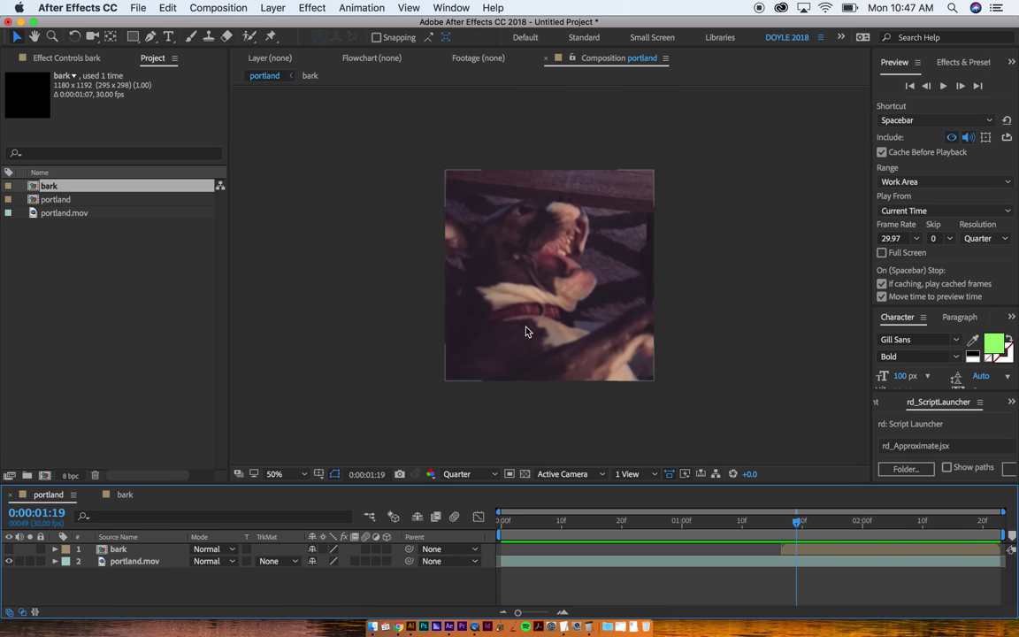
# Step: Switch to the Pen tool, select the portland.mov layer and return the viewer to 50%
pyautogui.press('g')
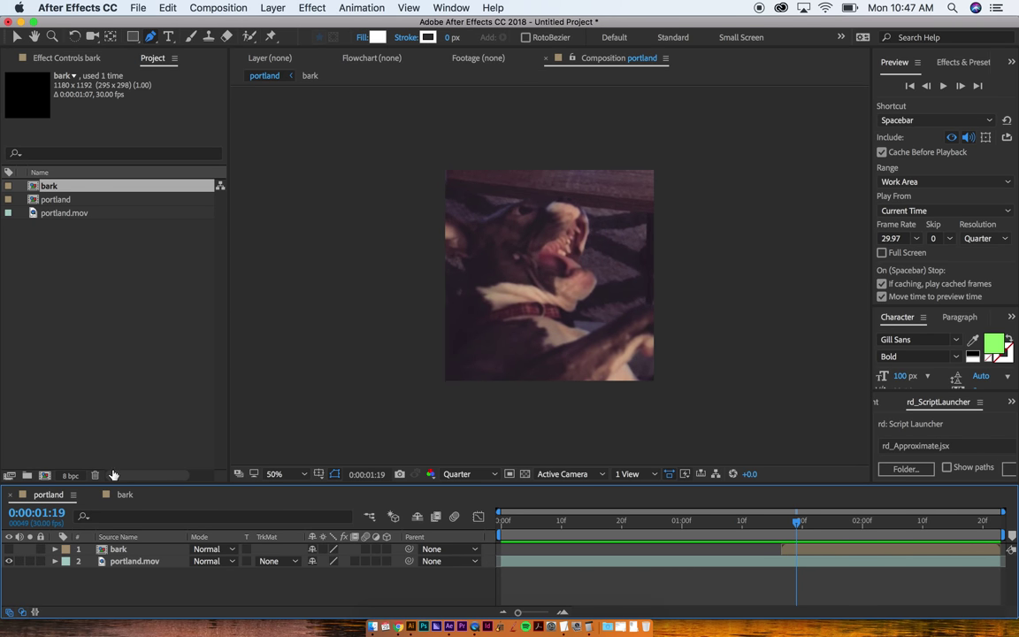
pyautogui.click(123, 550)
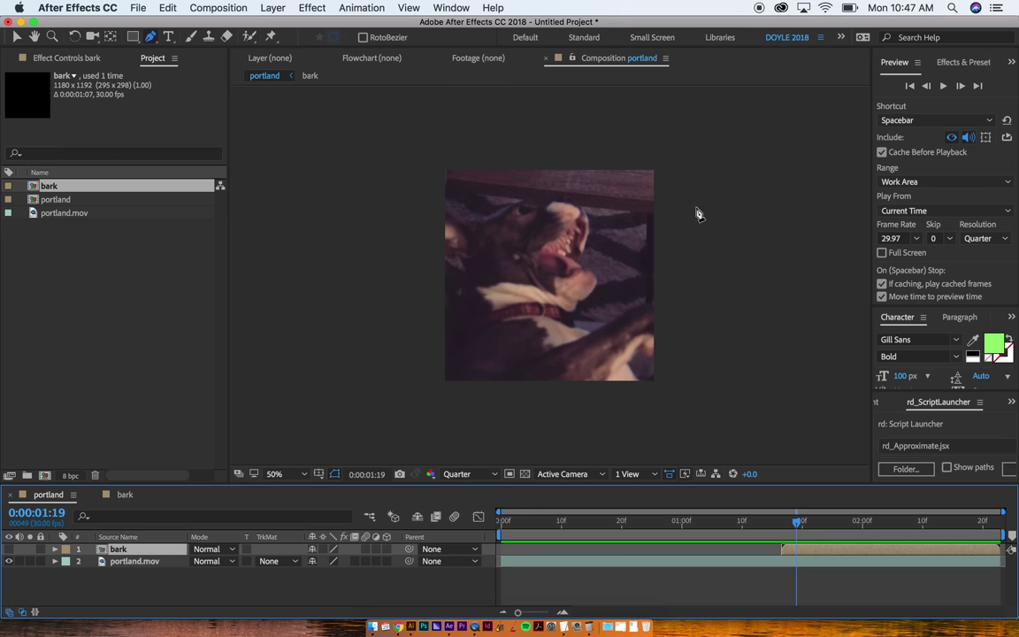
pyautogui.press('/')
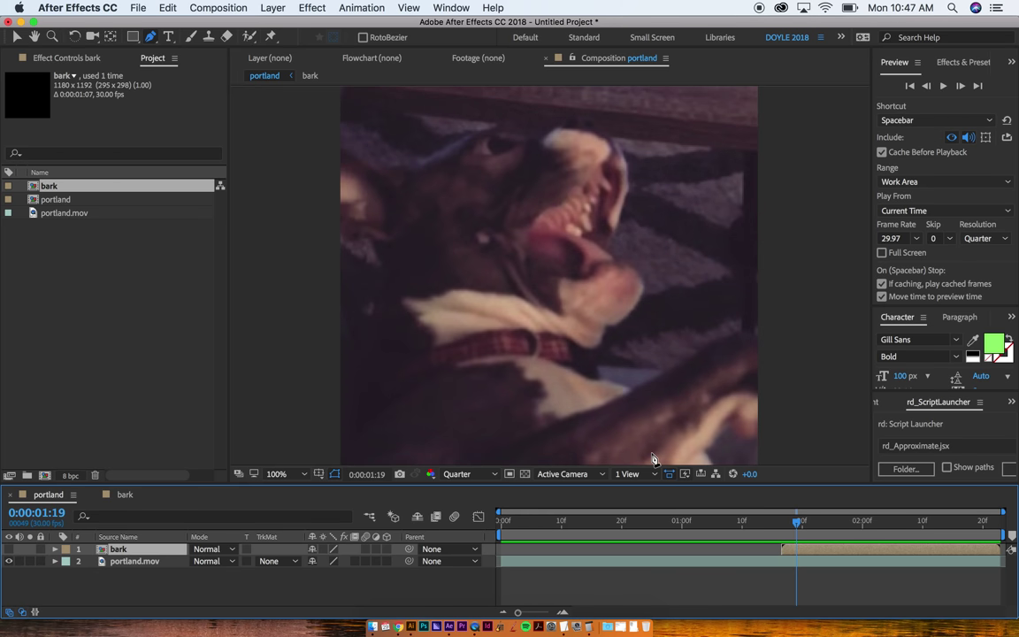
pyautogui.click(665, 562)
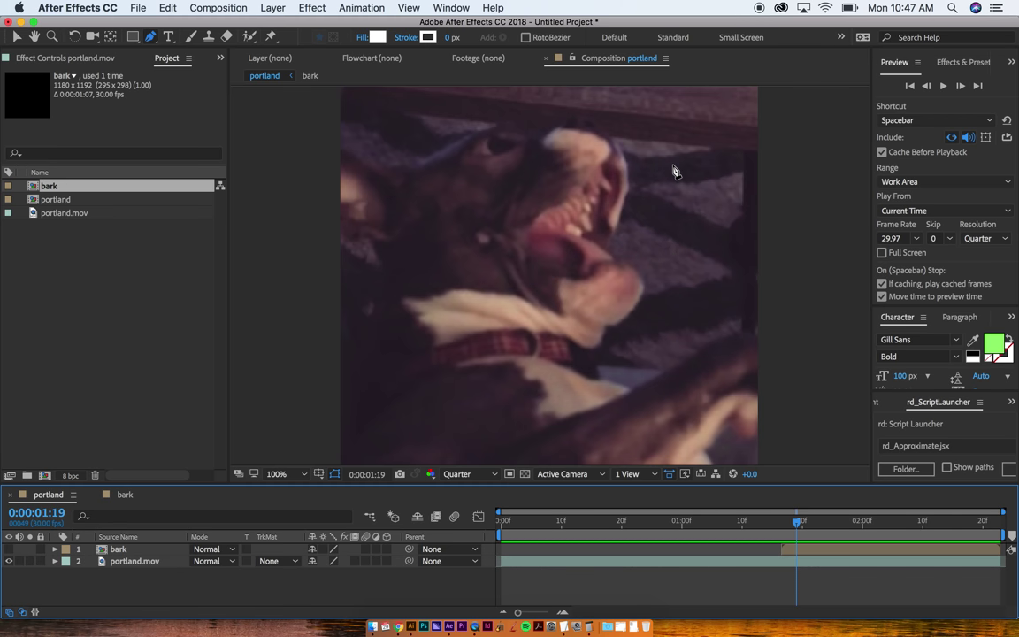
pyautogui.press('F2')
pyautogui.press(',')
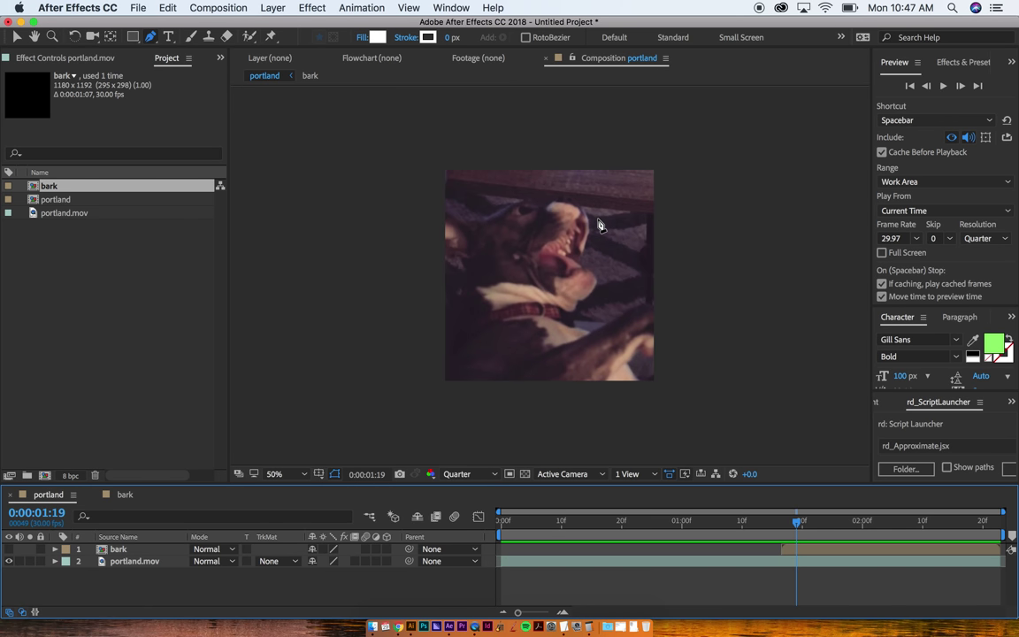
# Step: Draw a two-point line just above the dog's snout and start the new shape layer slightly earlier
pyautogui.click(597, 219)
pyautogui.click(619, 189)
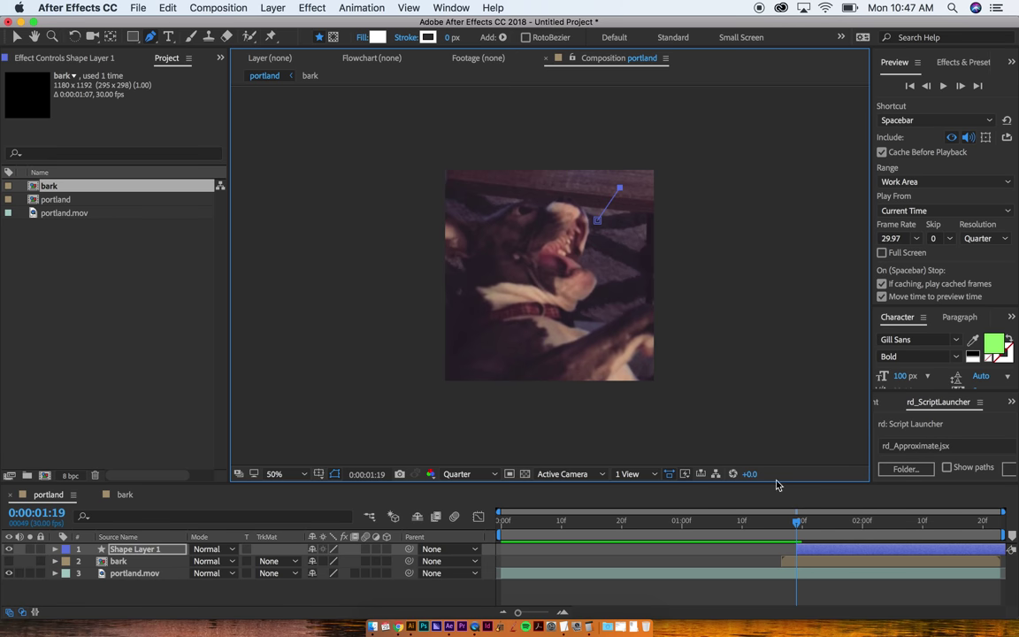
pyautogui.moveTo(803, 541); pyautogui.dragTo(796, 550)
pyautogui.press('v')
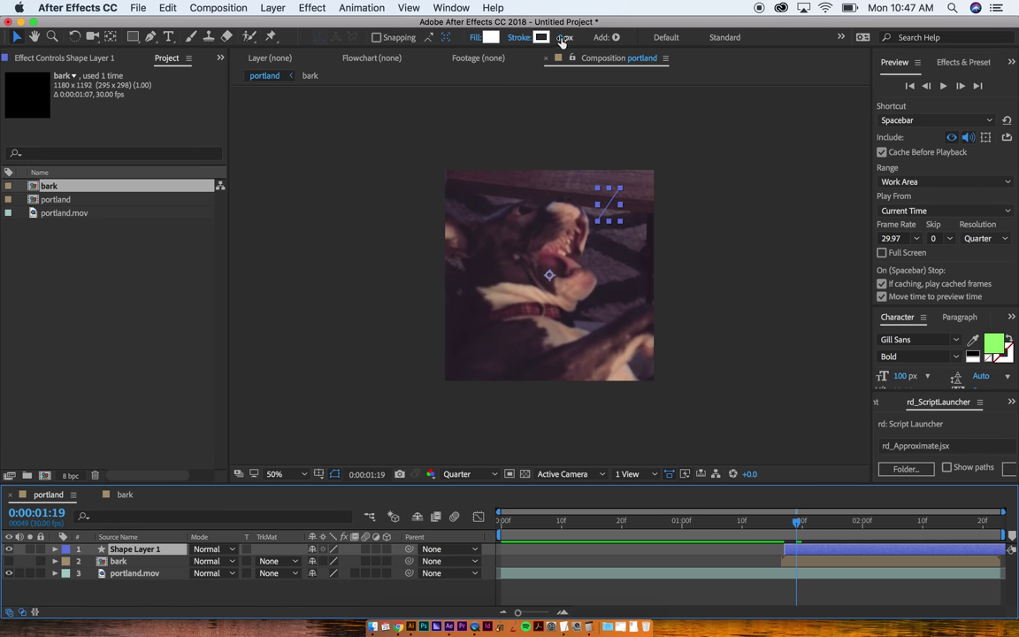
# Step: Set the line's fill to None and its white stroke width to 23 px
pyautogui.click(475, 38)
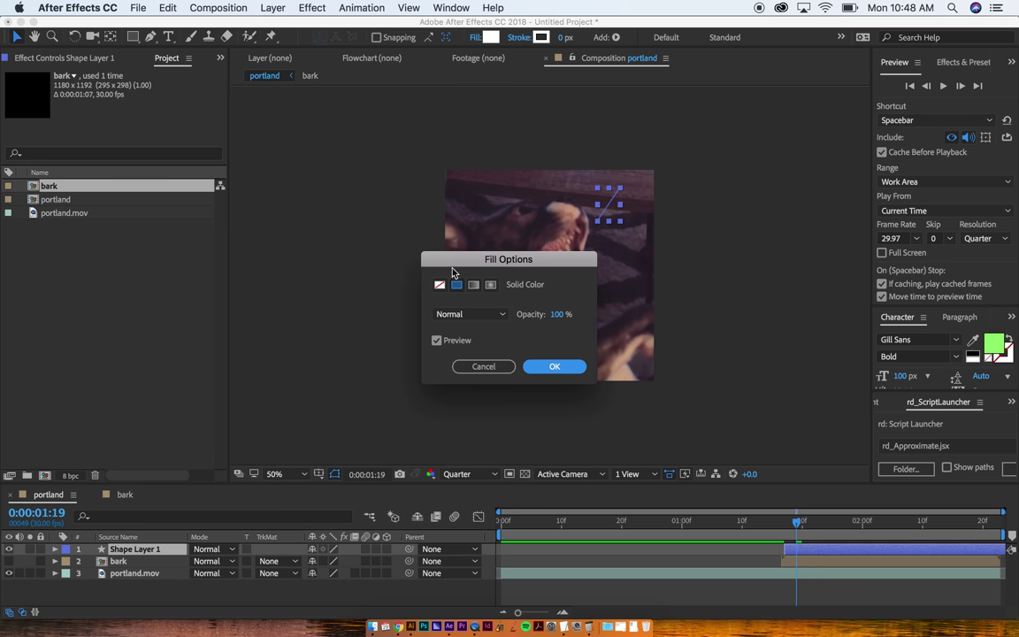
pyautogui.click(438, 285)
pyautogui.click(544, 367)
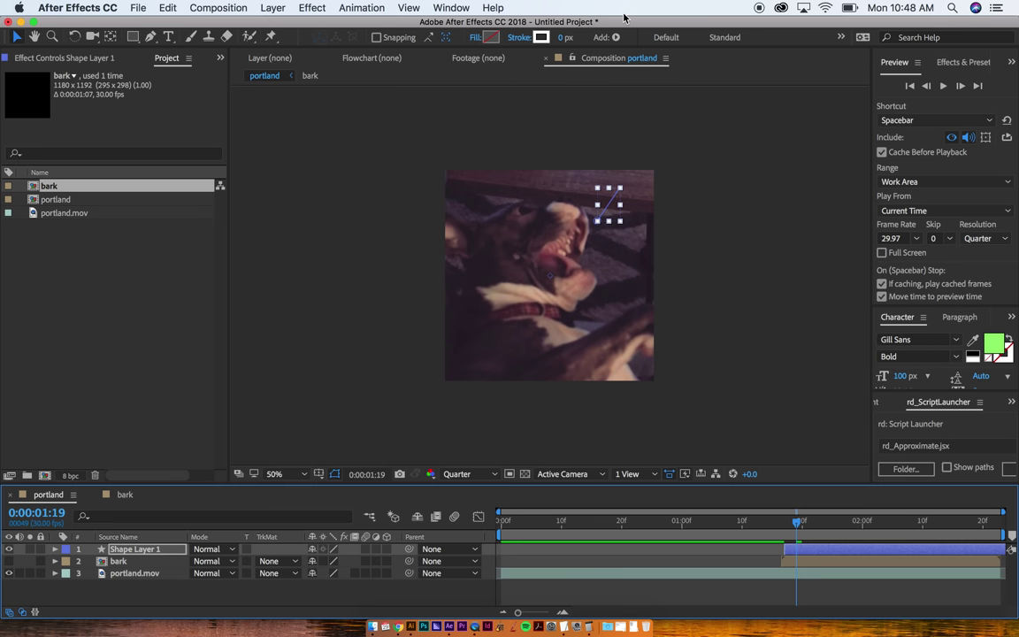
pyautogui.moveTo(564, 37); pyautogui.dragTo(583, 39)
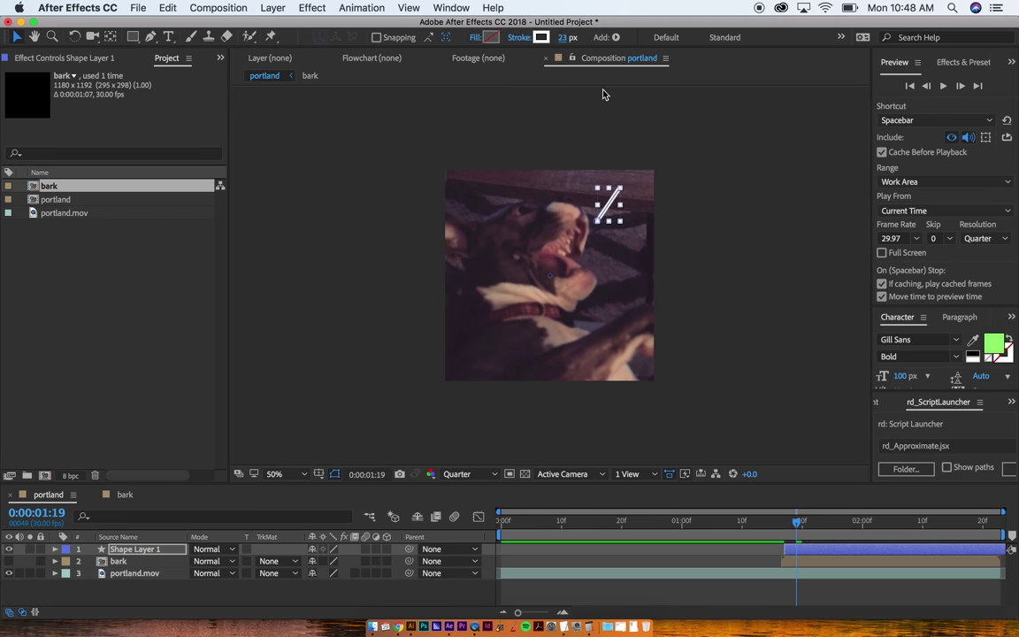
pyautogui.click(800, 551)
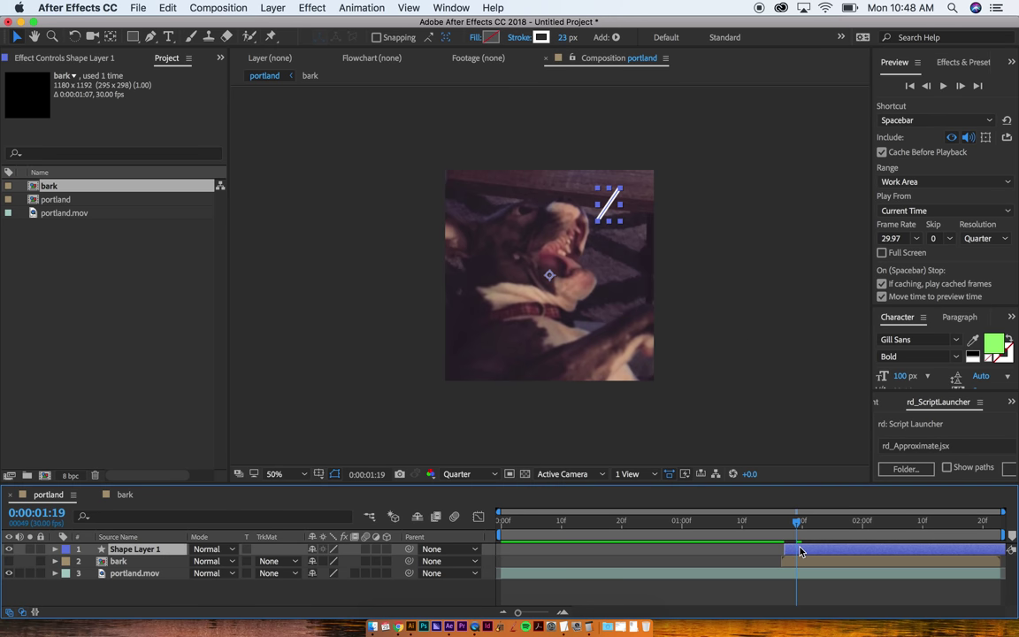
pyautogui.click(733, 317)
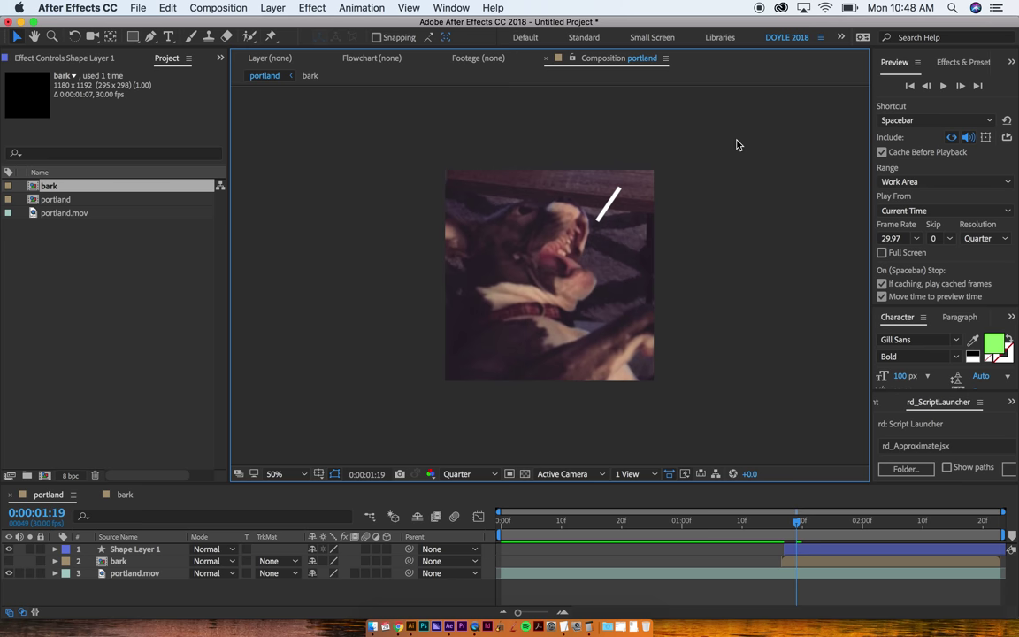
# Step: Expand Shape Layer 1, its Contents and Shape 1 to show Path 1, Stroke 1 and Fill 1
pyautogui.scroll(5, 615, 198)
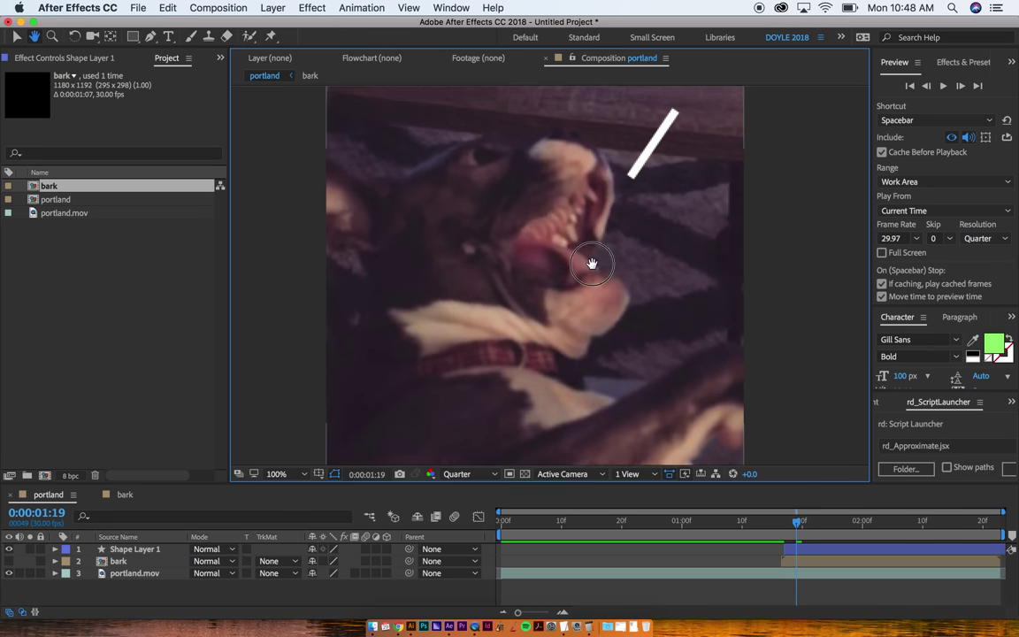
pyautogui.scroll(-3, 575, 212)
pyautogui.click(578, 209)
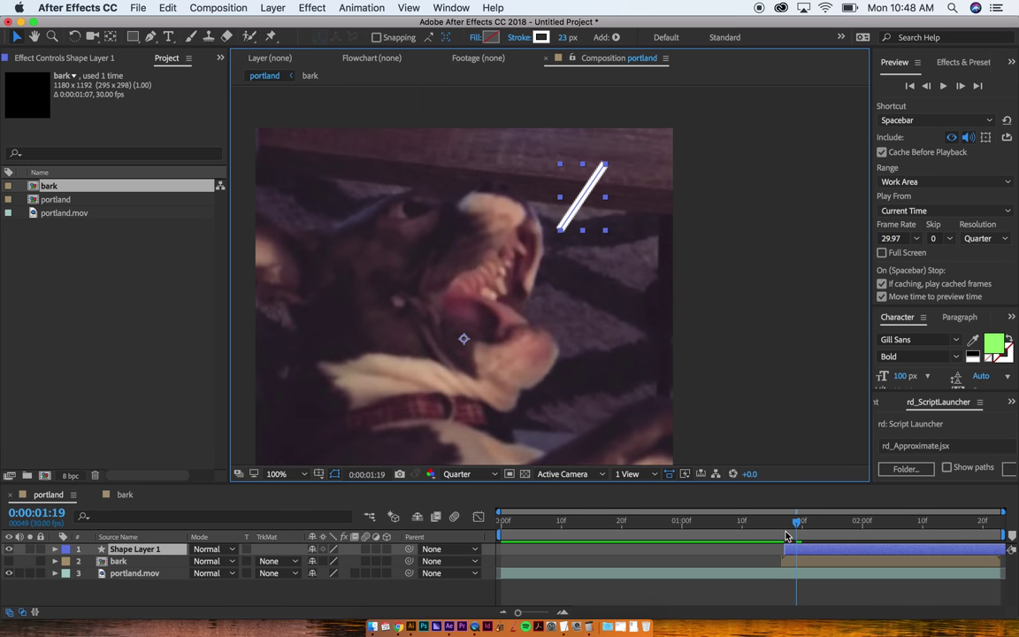
pyautogui.click(786, 536)
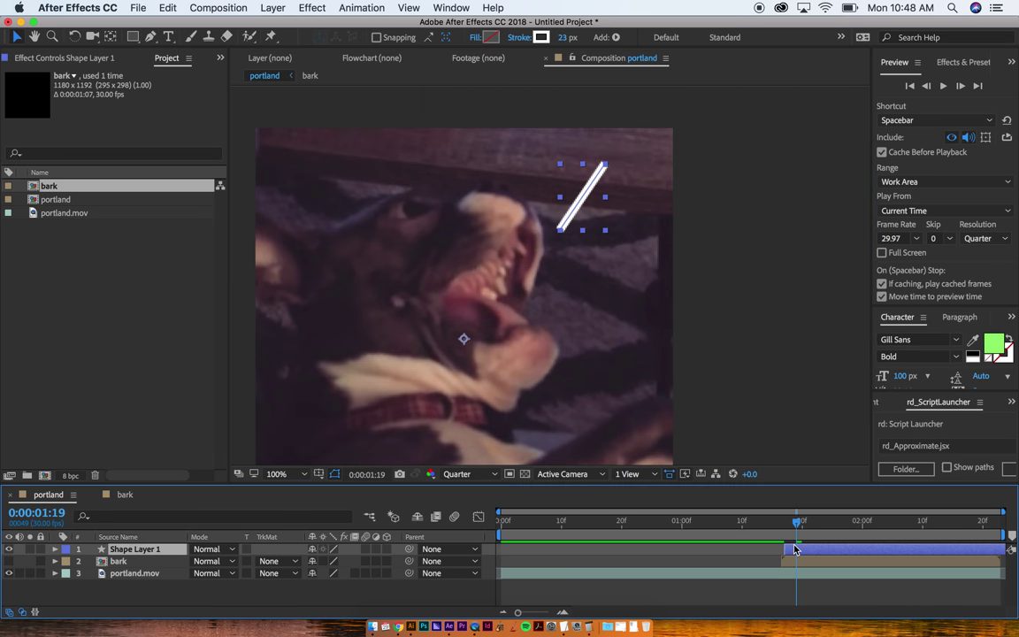
pyautogui.click(55, 549)
pyautogui.click(66, 561)
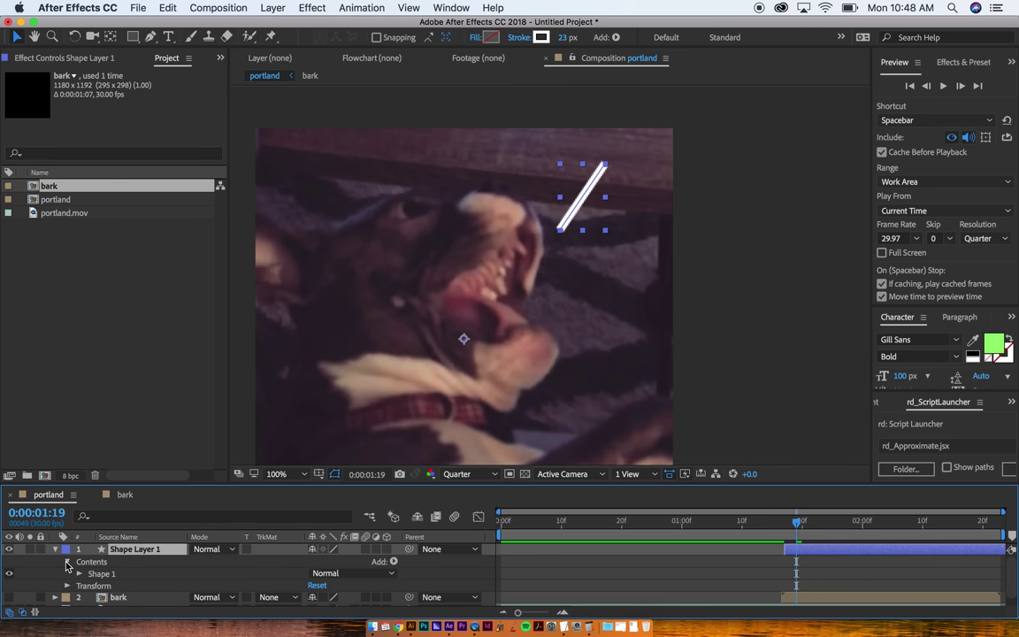
pyautogui.click(79, 573)
pyautogui.scroll(-1, 79, 573)
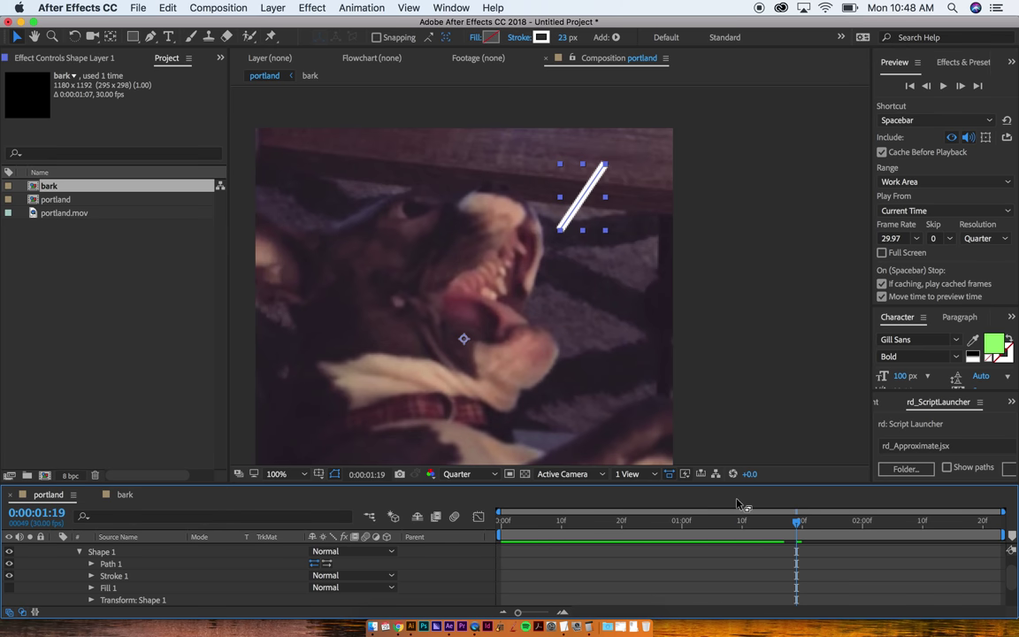
# Step: Toggle panels to full window with the ` key until the Timeline fills the window
pyautogui.press('`')
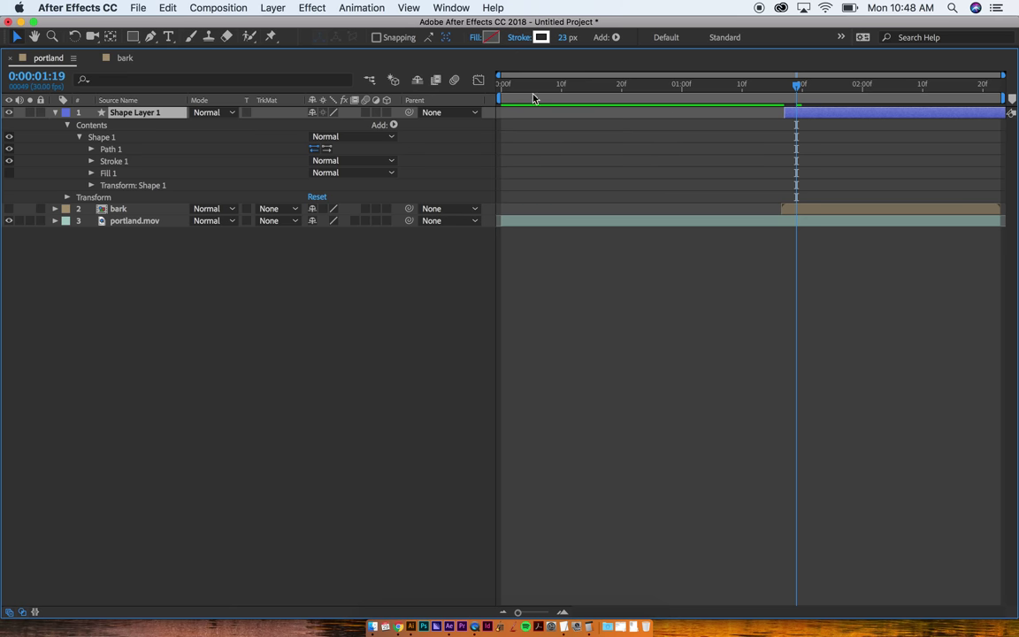
pyautogui.press('`')
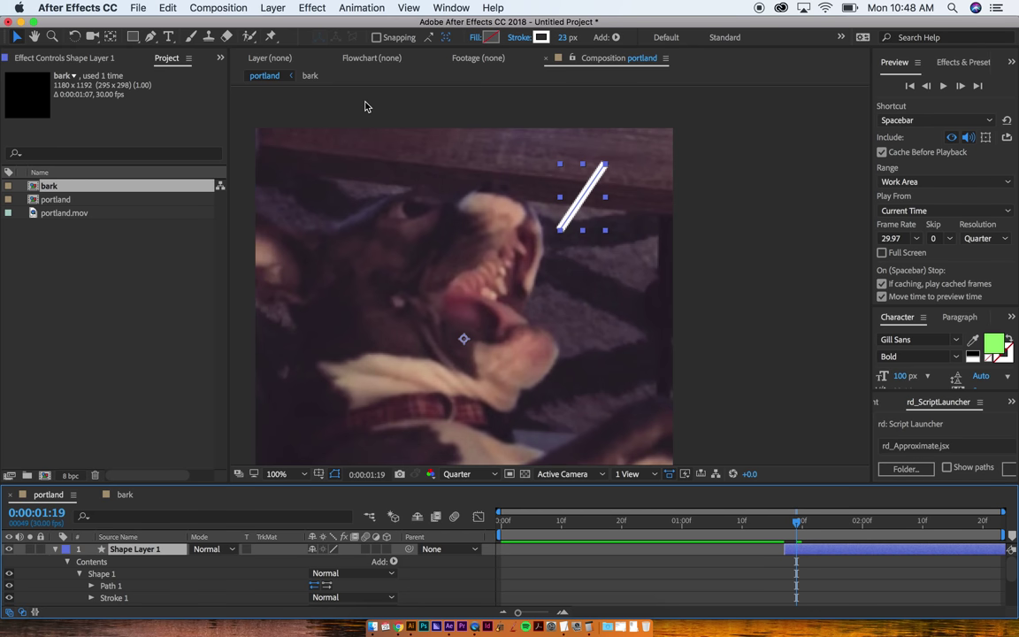
pyautogui.click(734, 192)
pyautogui.press('`')
pyautogui.press('`')
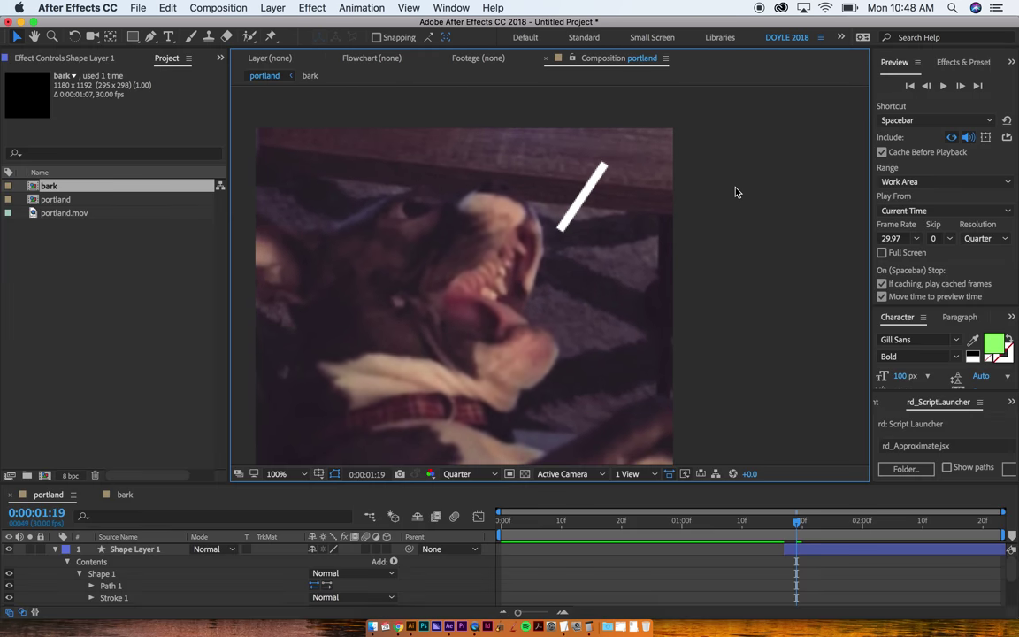
pyautogui.click(170, 308)
pyautogui.press('`')
pyautogui.press('`')
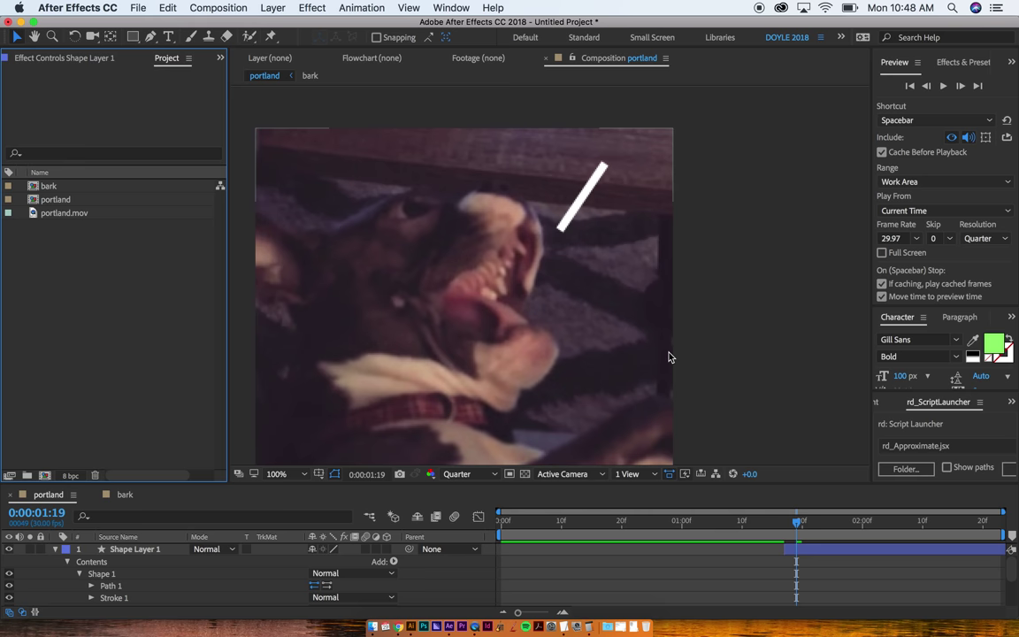
pyautogui.click(1001, 263)
pyautogui.press('`')
pyautogui.press('`')
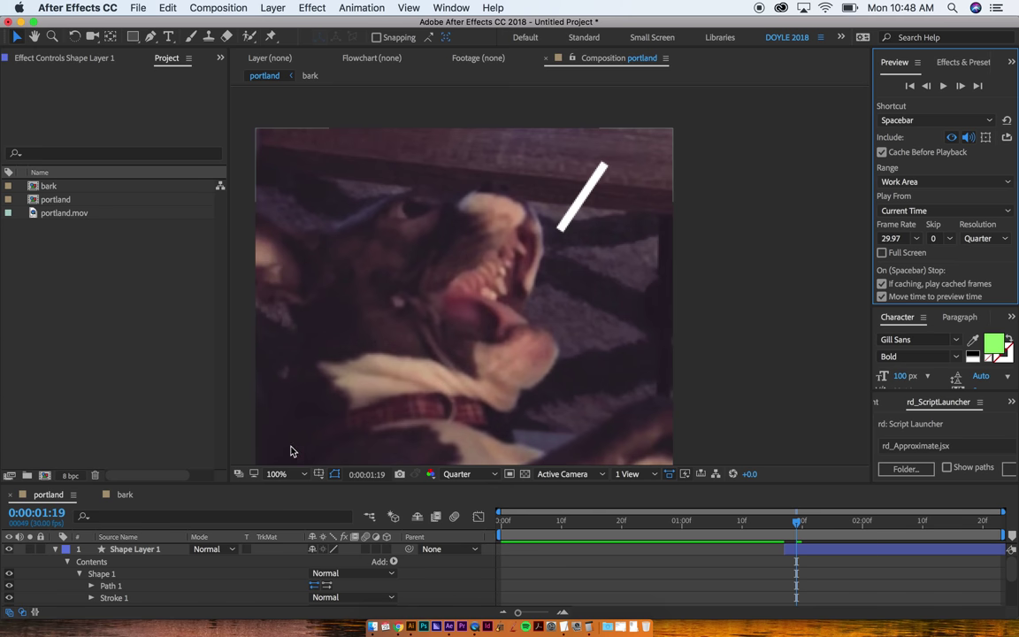
pyautogui.click(212, 500)
pyautogui.press('`')
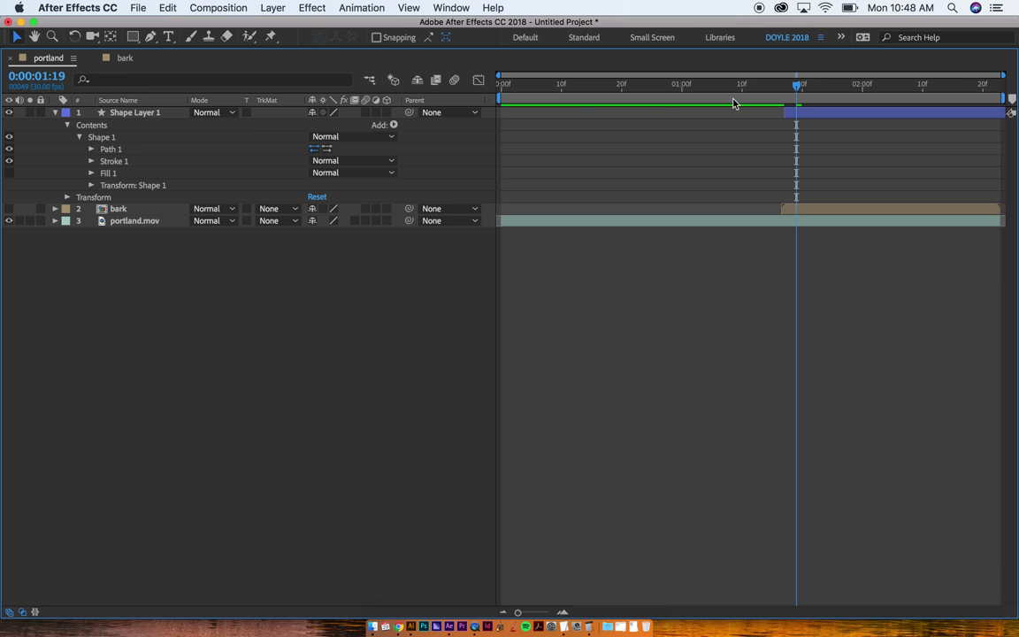
# Step: Expand Path 1 and Stroke 1 and set the Line Cap to Round Cap
pyautogui.click(90, 150)
pyautogui.click(91, 172)
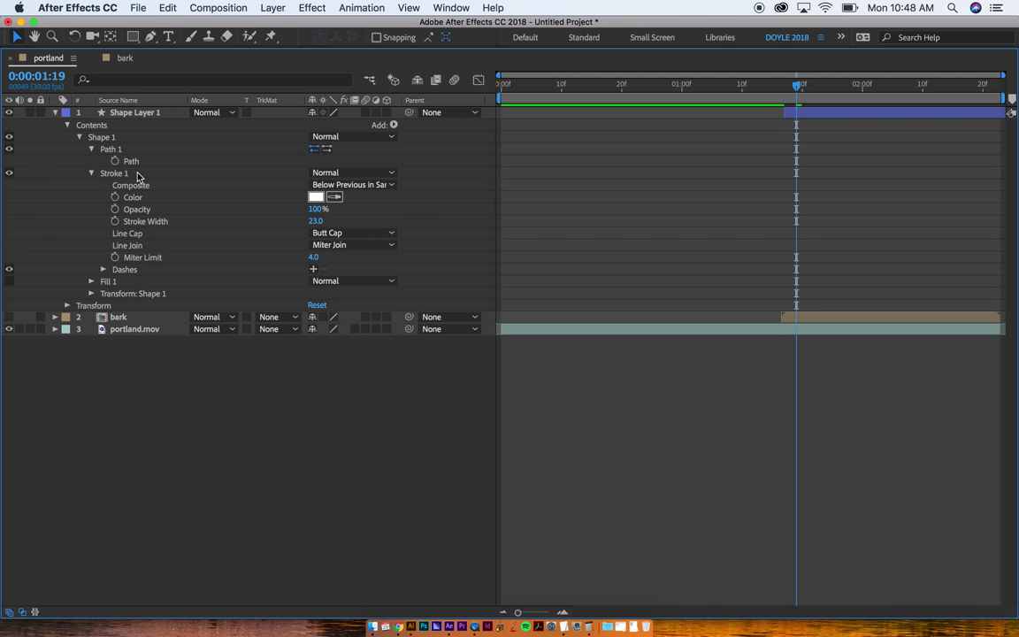
pyautogui.click(332, 234)
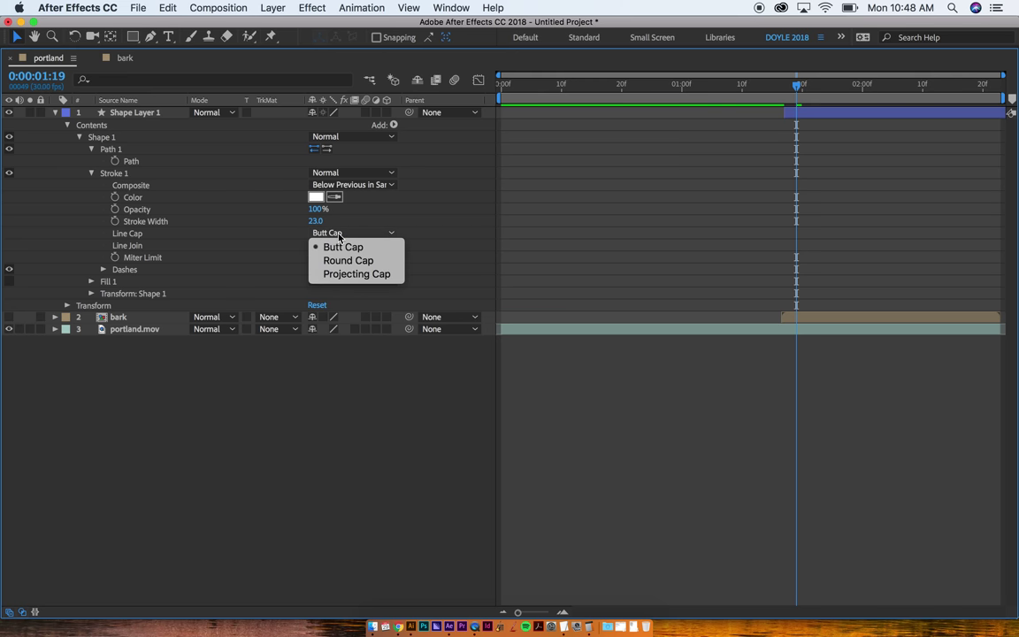
pyautogui.click(339, 260)
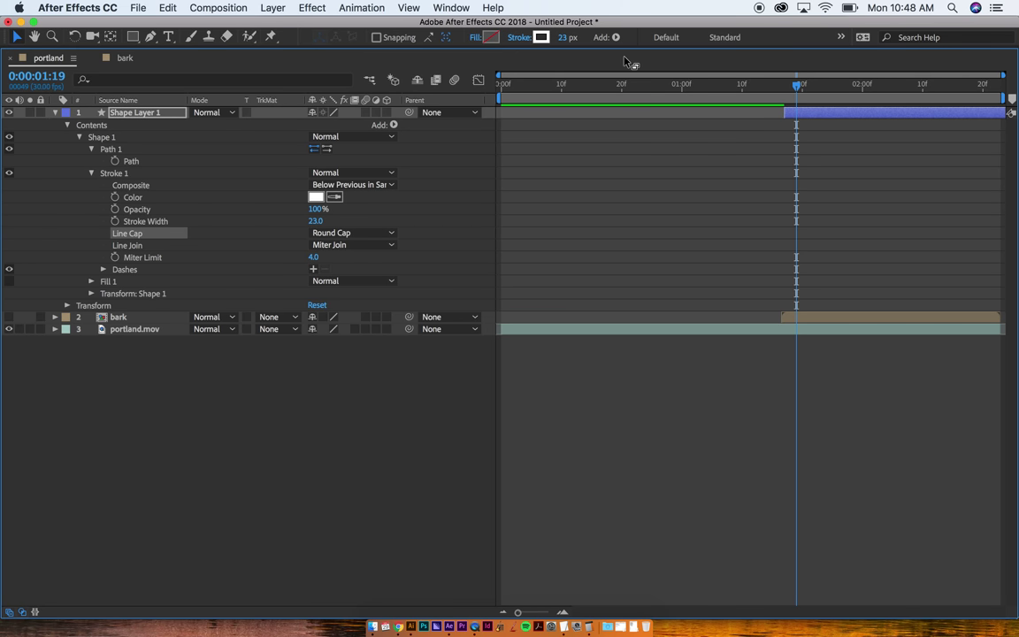
# Step: Restore the workspace, then show all of Shape Layer 1's properties in a maximized Timeline
pyautogui.press('`')
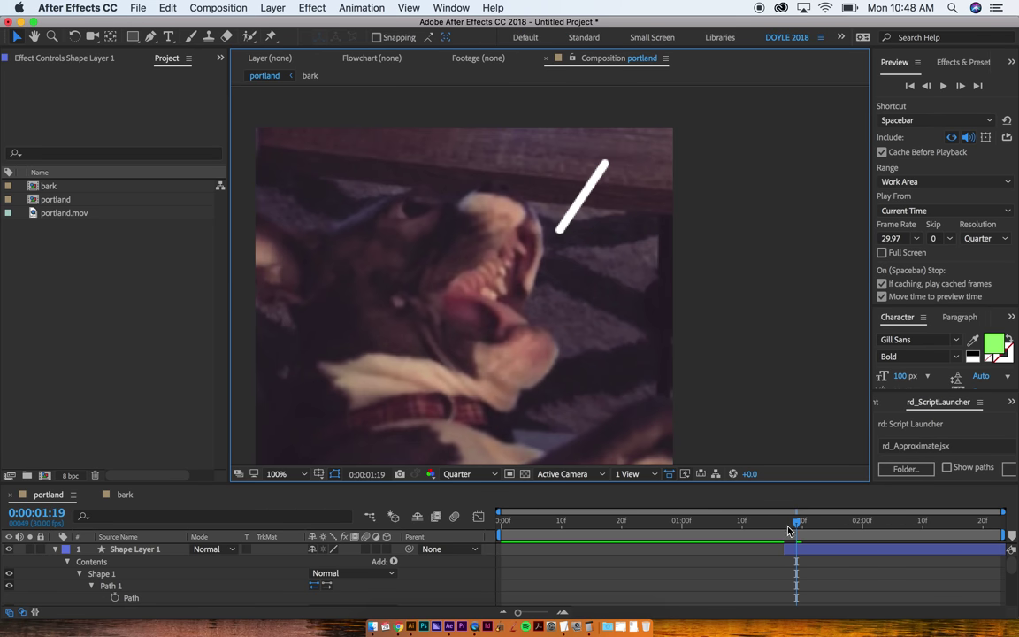
pyautogui.click(796, 550)
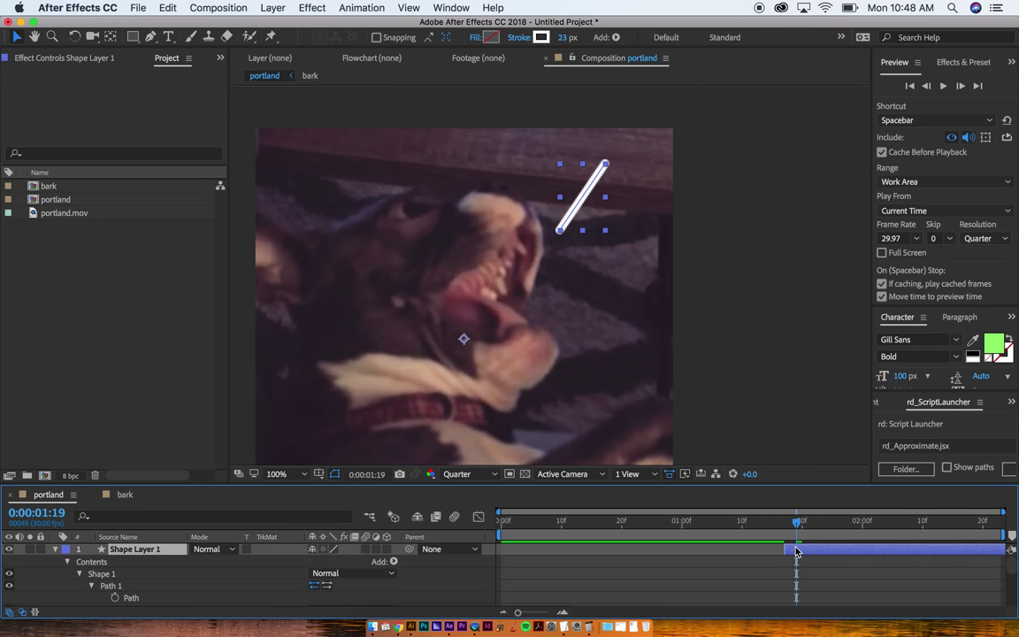
pyautogui.press('super+grave')
pyautogui.press('super+grave')
pyautogui.press('`')
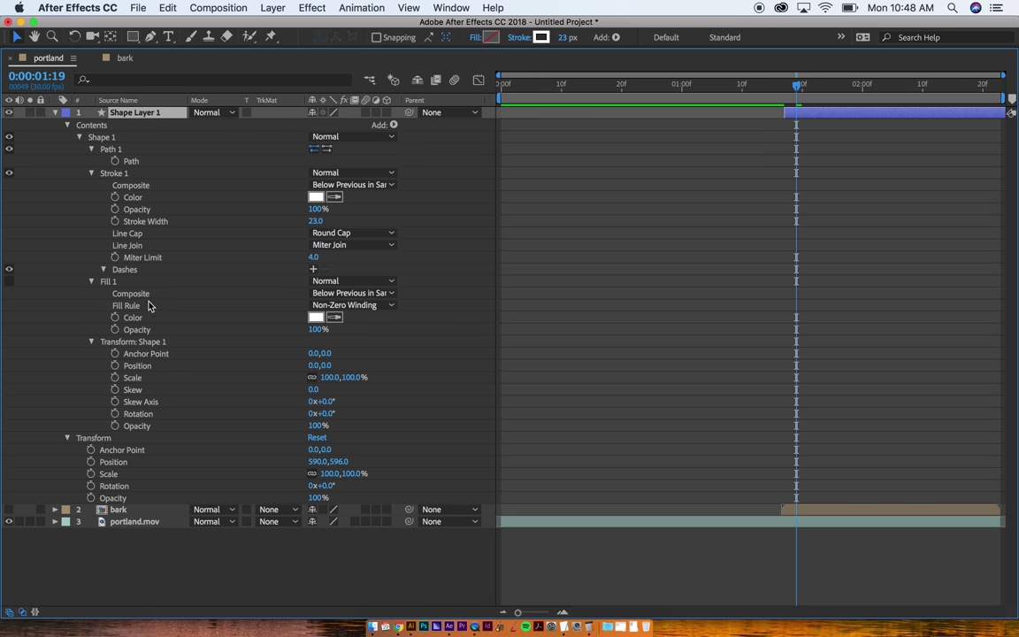
pyautogui.click(187, 233)
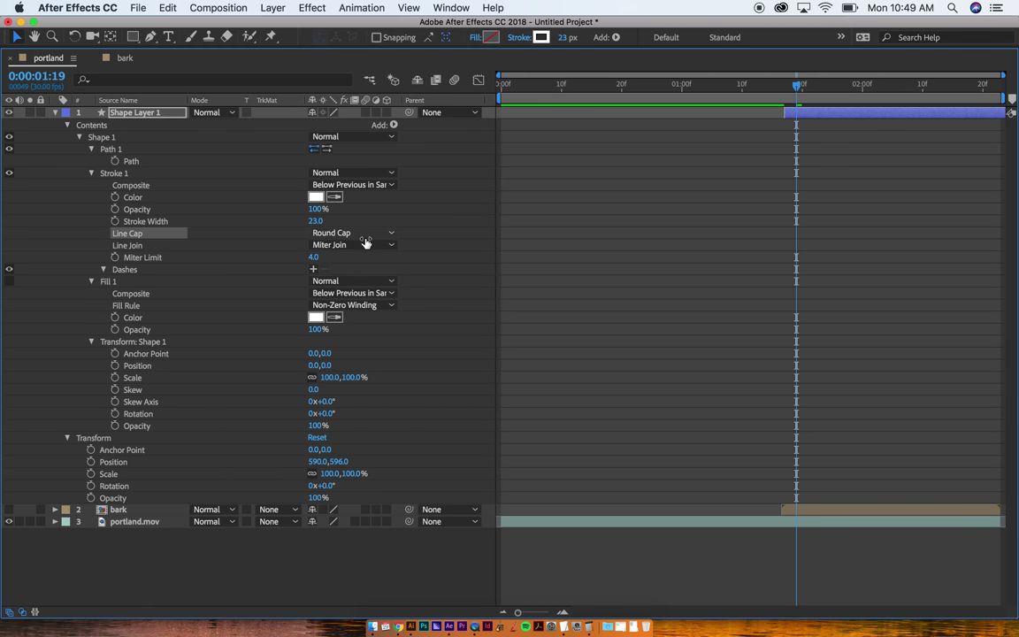
# Step: Add Trim Paths to the bark line and enable its Start and End stopwatches
pyautogui.click(393, 125)
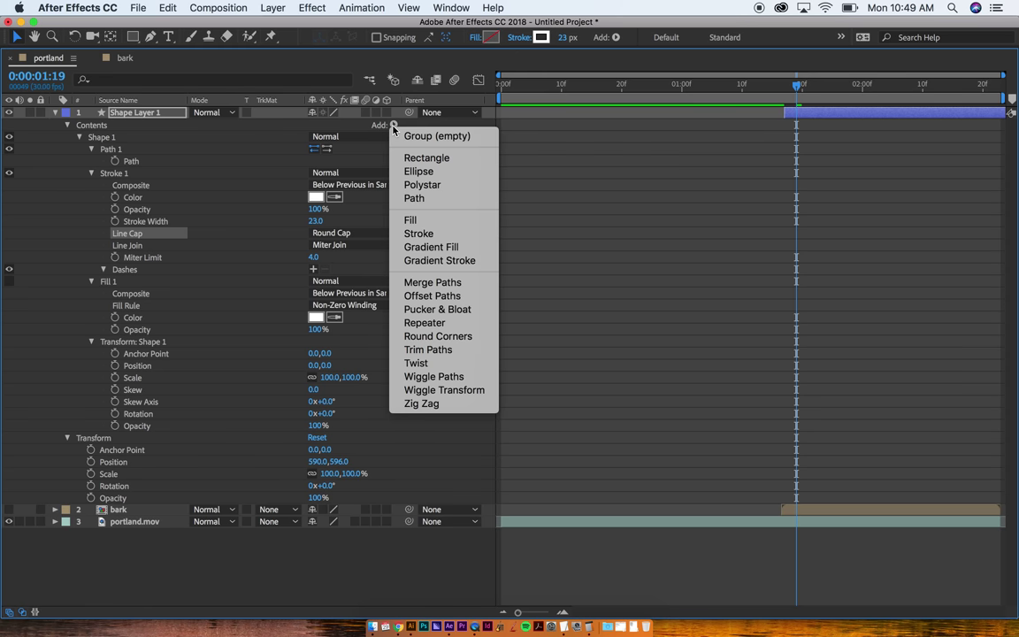
pyautogui.click(427, 350)
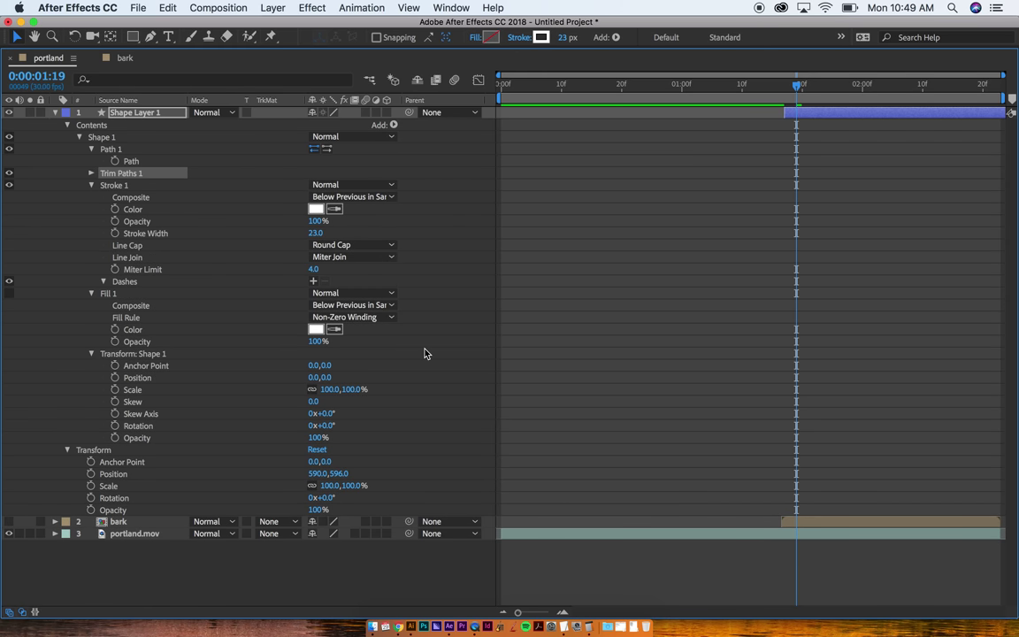
pyautogui.click(91, 173)
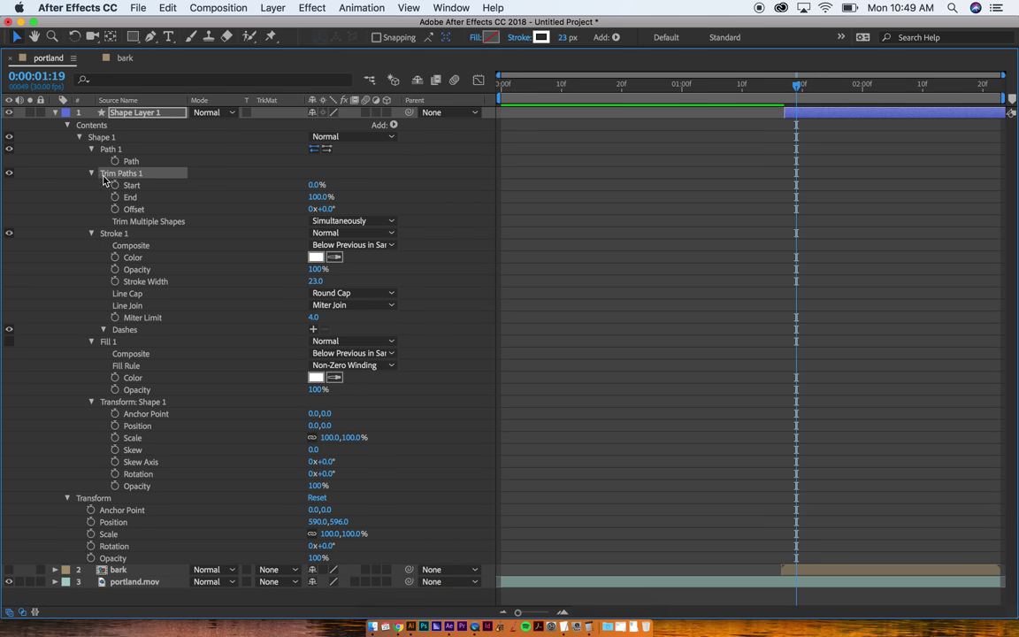
pyautogui.click(115, 185)
pyautogui.click(115, 196)
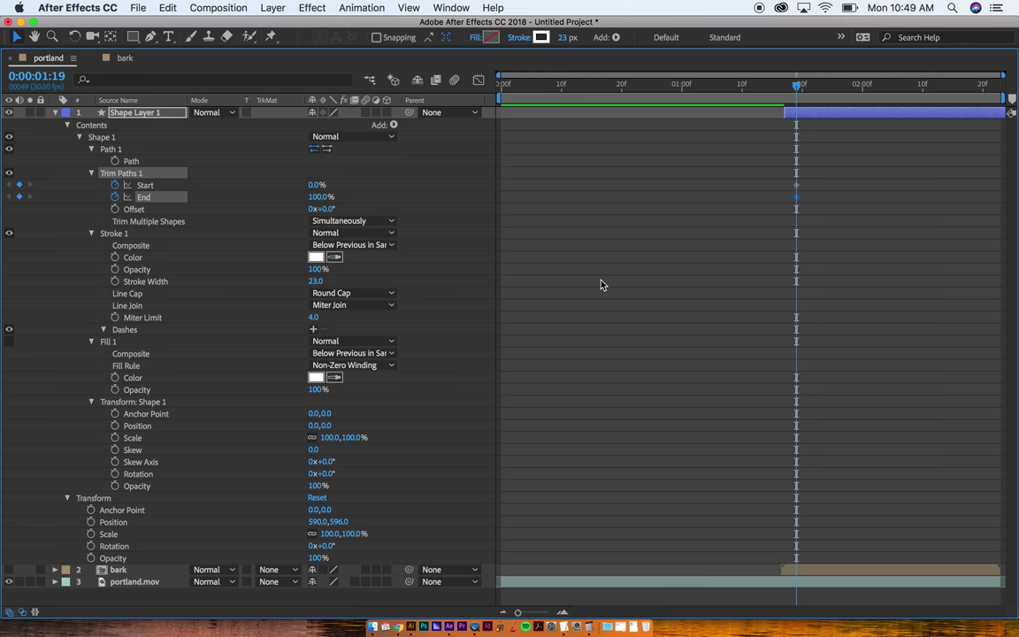
# Step: Move the Start and End keyframes back to the layer's first frame, 0:00:01:17
pyautogui.press('u')
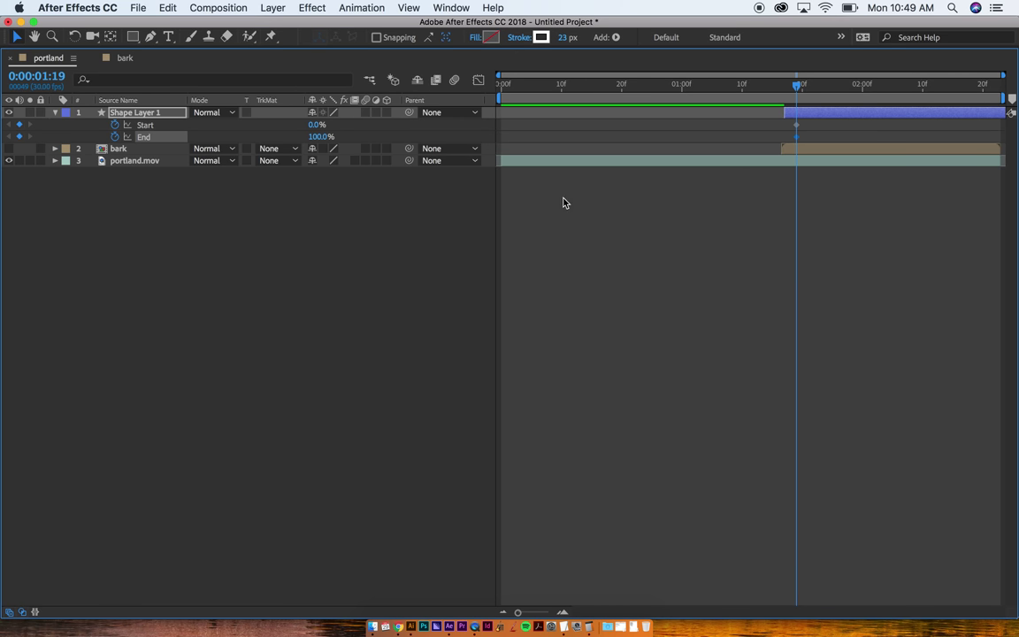
pyautogui.press('=')
pyautogui.press('=')
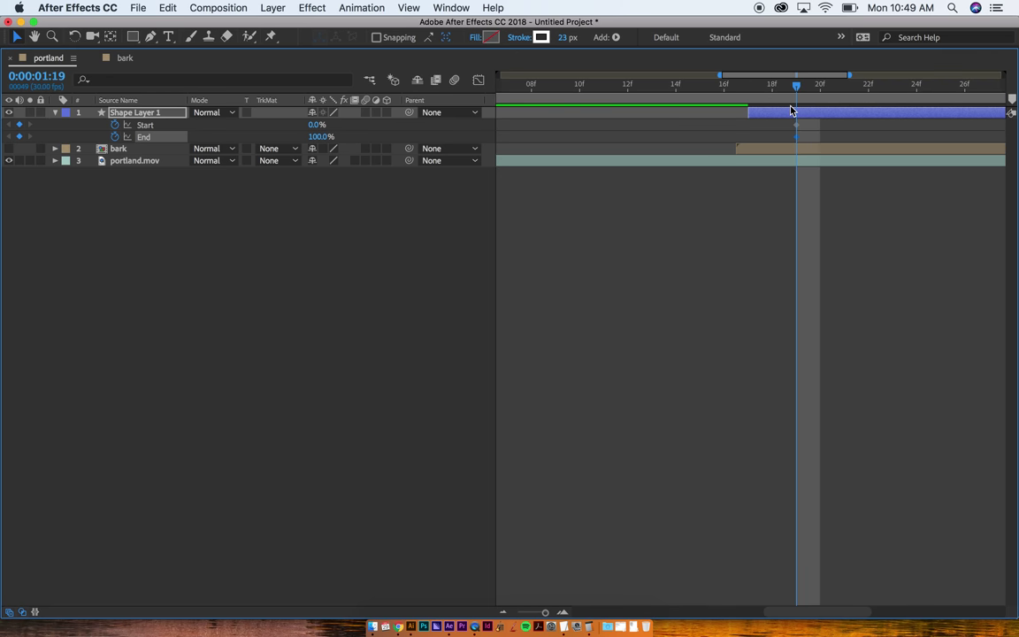
pyautogui.moveTo(785, 120); pyautogui.dragTo(755, 139)
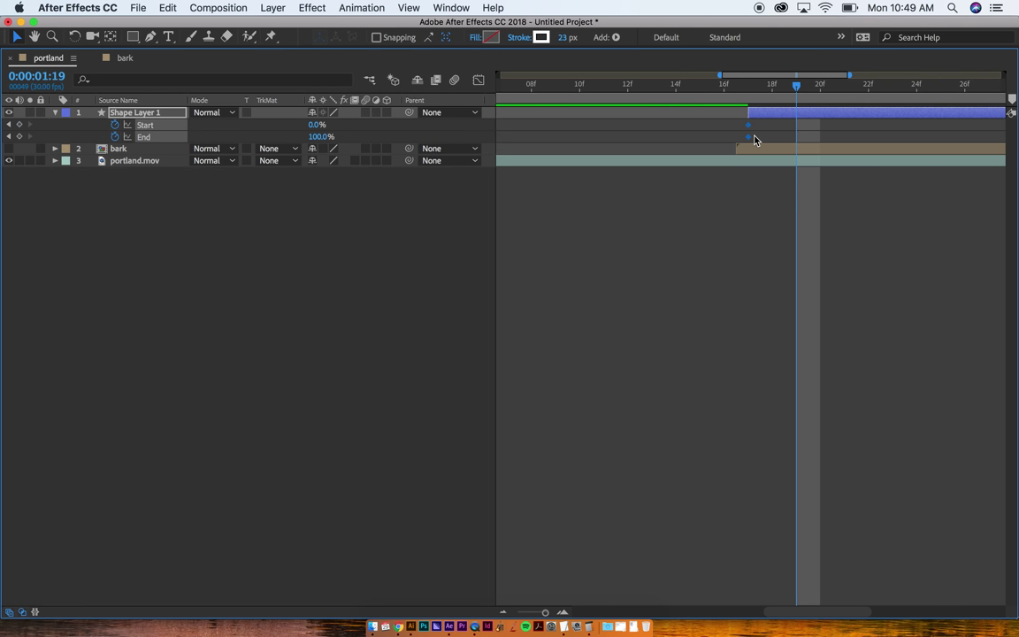
pyautogui.click(741, 96)
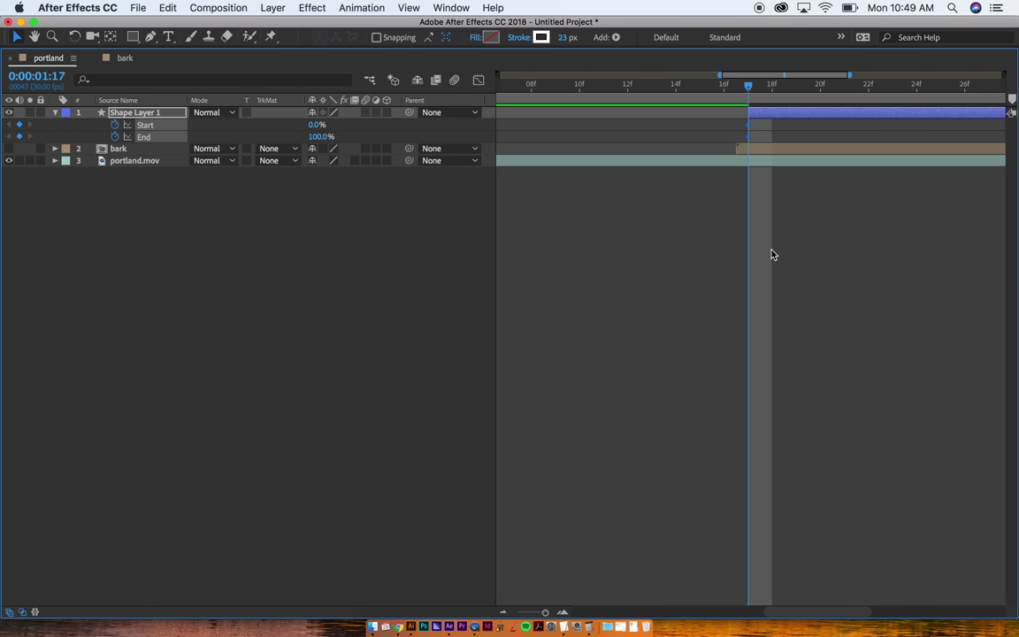
pyautogui.press('`')
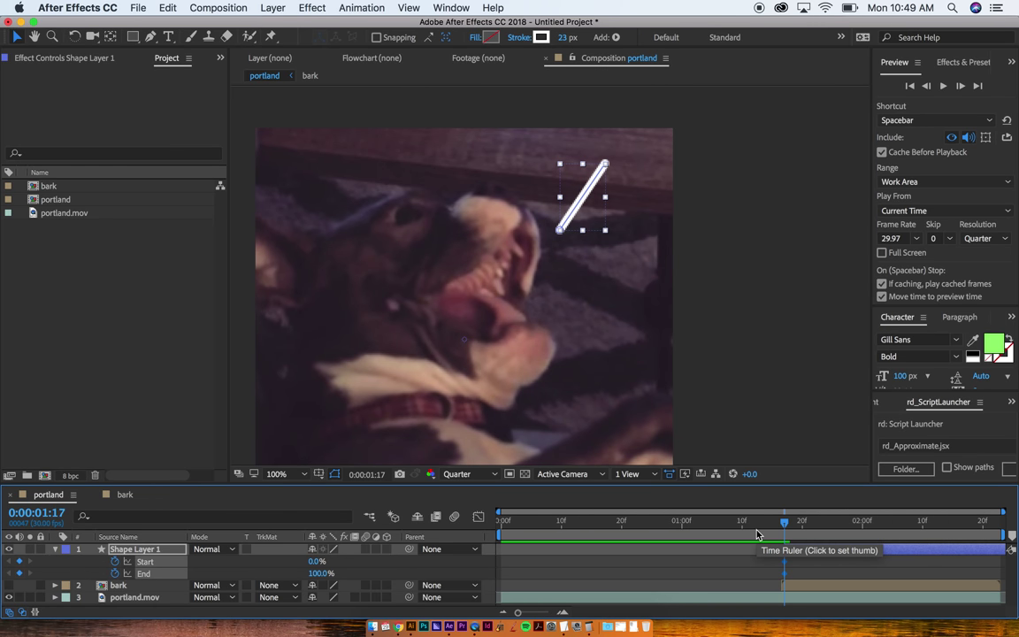
# Step: At 0:00:01:29 add Start and End keyframes and set Start to 100%
pyautogui.press(';')
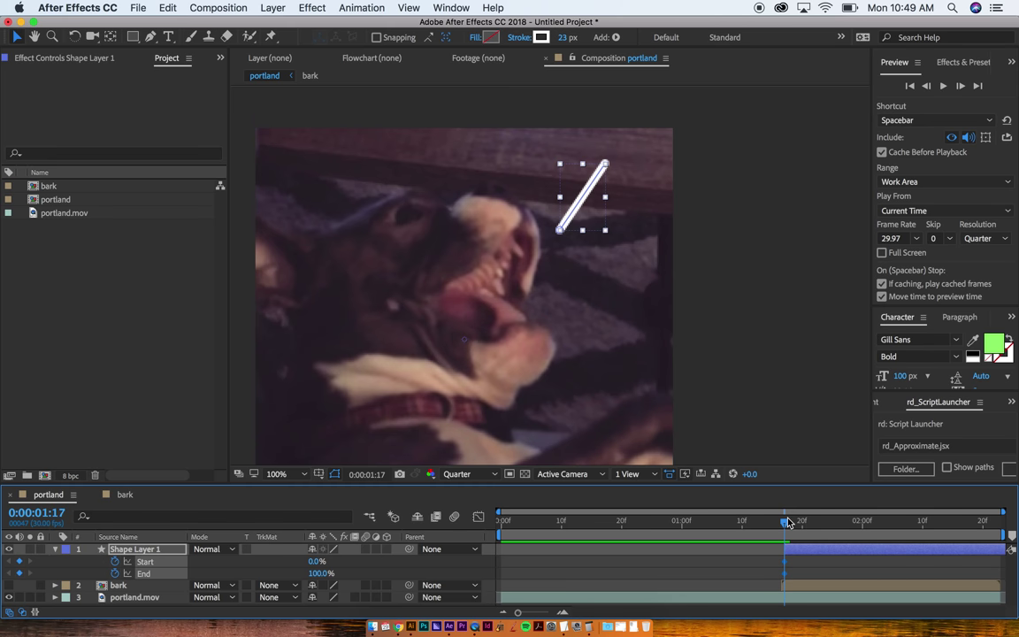
pyautogui.moveTo(784, 521); pyautogui.dragTo(845, 522)
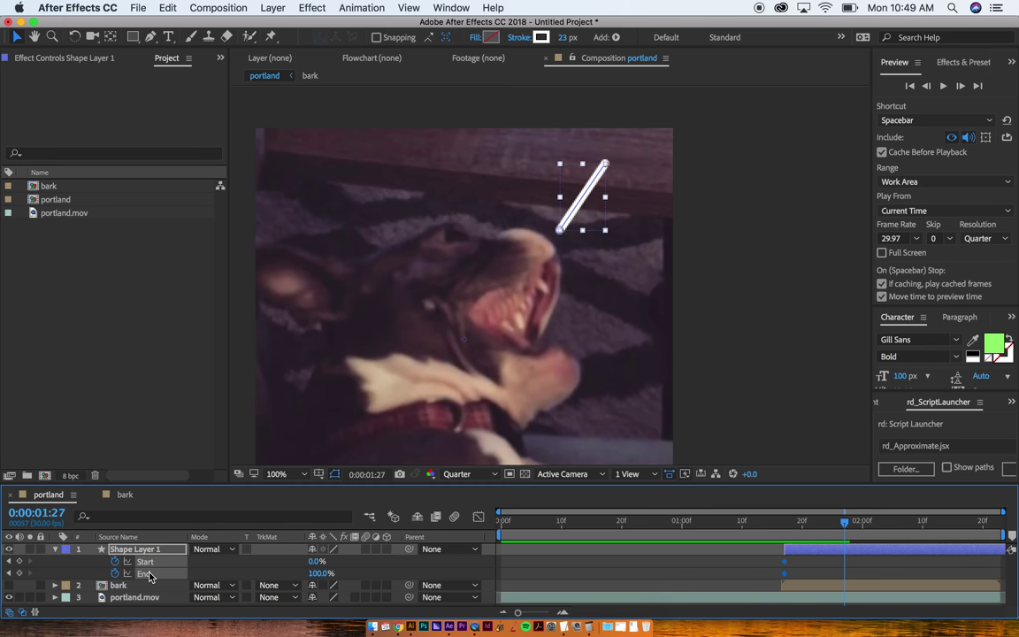
pyautogui.moveTo(845, 522); pyautogui.dragTo(856, 523)
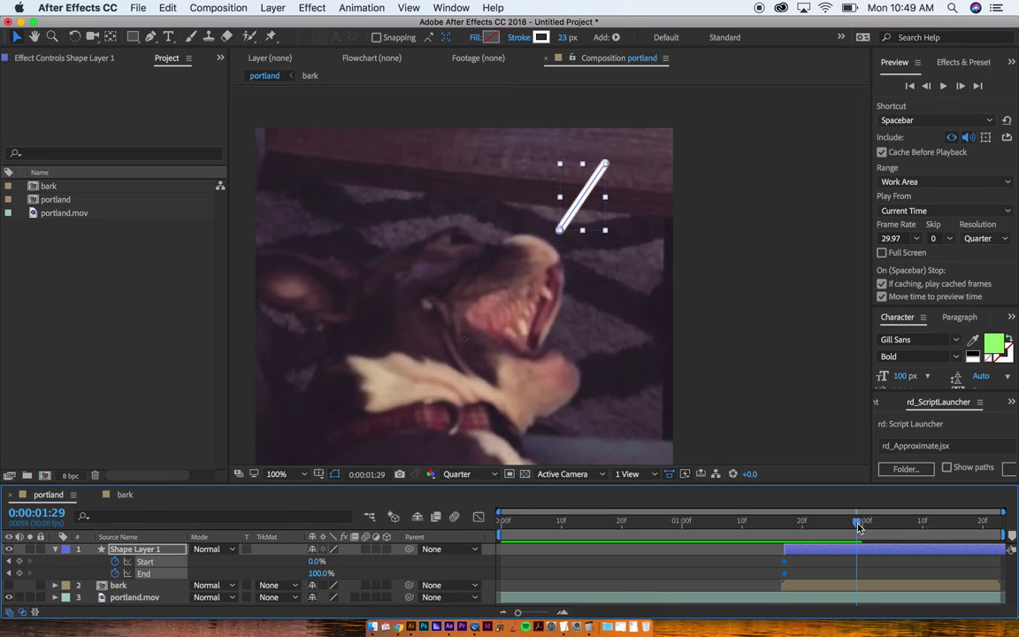
pyautogui.click(20, 561)
pyautogui.click(20, 572)
pyautogui.moveTo(784, 523); pyautogui.dragTo(857, 538)
pyautogui.moveTo(311, 564); pyautogui.dragTo(391, 564)
# Step: At 0:00:01:17 set End to 0%, then select both Start keyframes and shift them later
pyautogui.moveTo(839, 535); pyautogui.dragTo(784, 530)
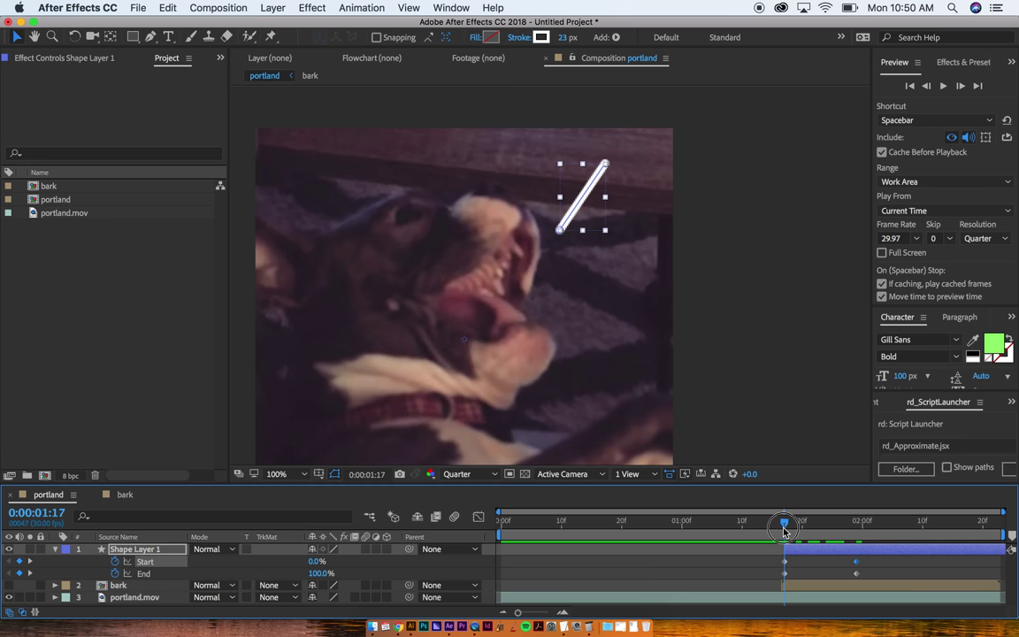
pyautogui.moveTo(315, 573); pyautogui.dragTo(232, 586)
pyautogui.click(702, 462)
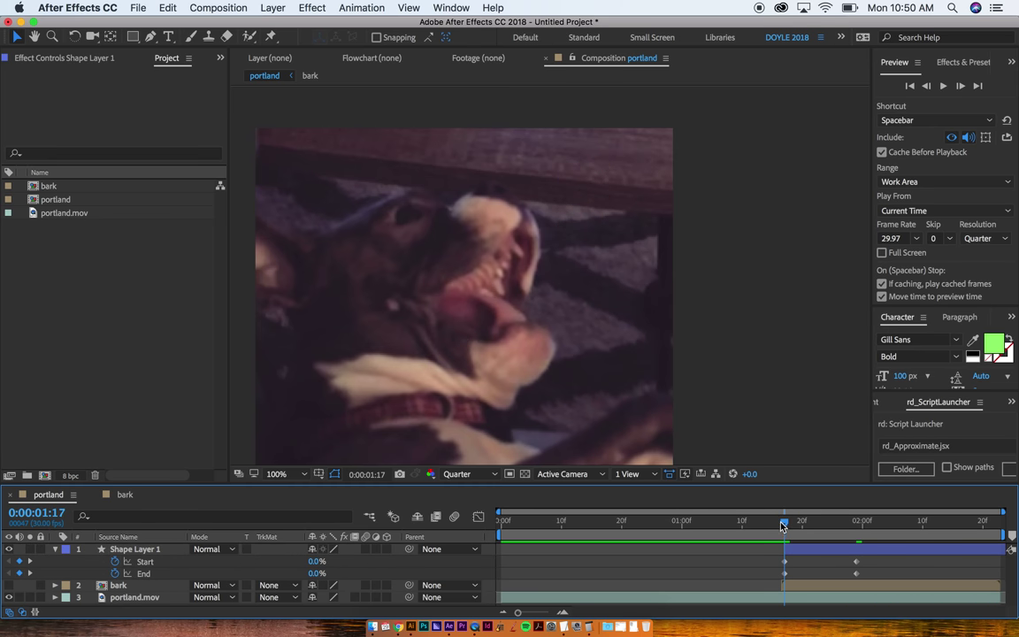
pyautogui.moveTo(784, 520)
pyautogui.mouseDown()
pyautogui.moveTo(828, 519)
pyautogui.moveTo(777, 519)
pyautogui.mouseUp()
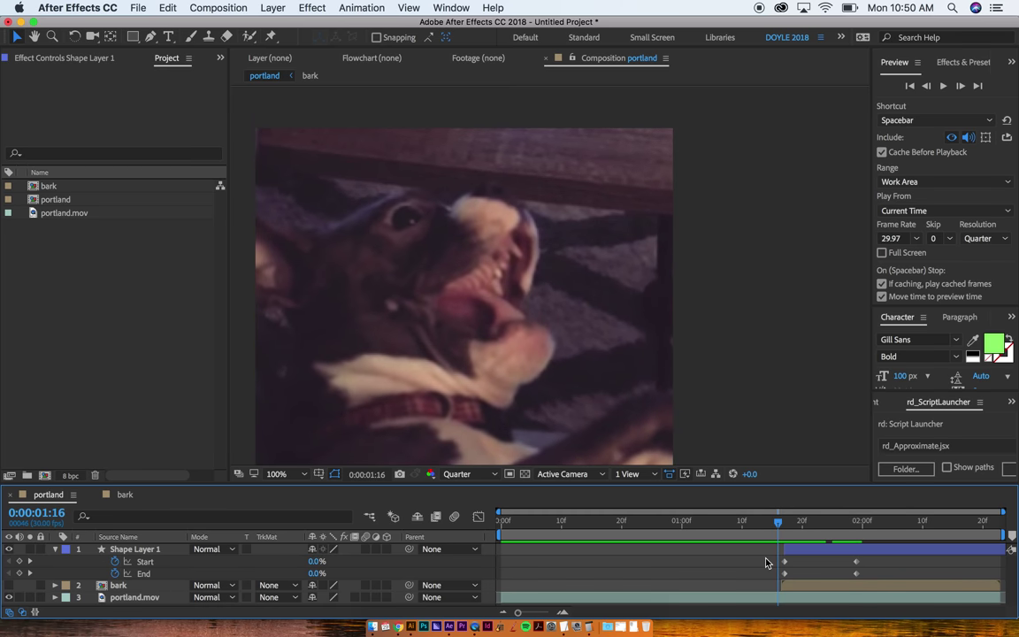
pyautogui.moveTo(768, 565); pyautogui.dragTo(856, 565)
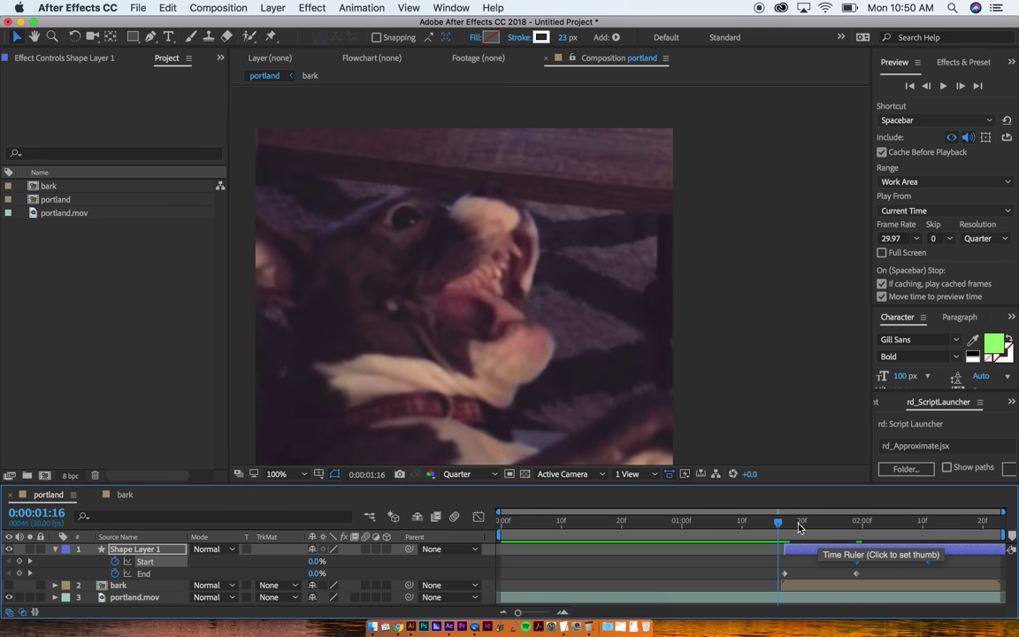
pyautogui.moveTo(779, 528); pyautogui.dragTo(786, 539)
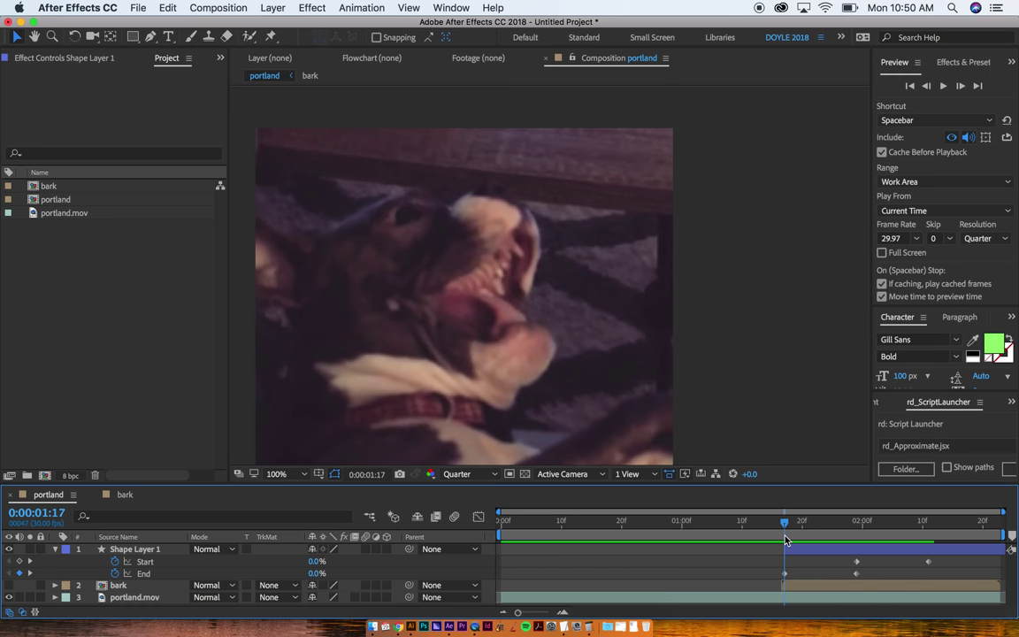
pyautogui.press(',')
# Step: Move the later Start keyframe earlier to 0:00:01:22 so the line retracts sooner
pyautogui.press('space')
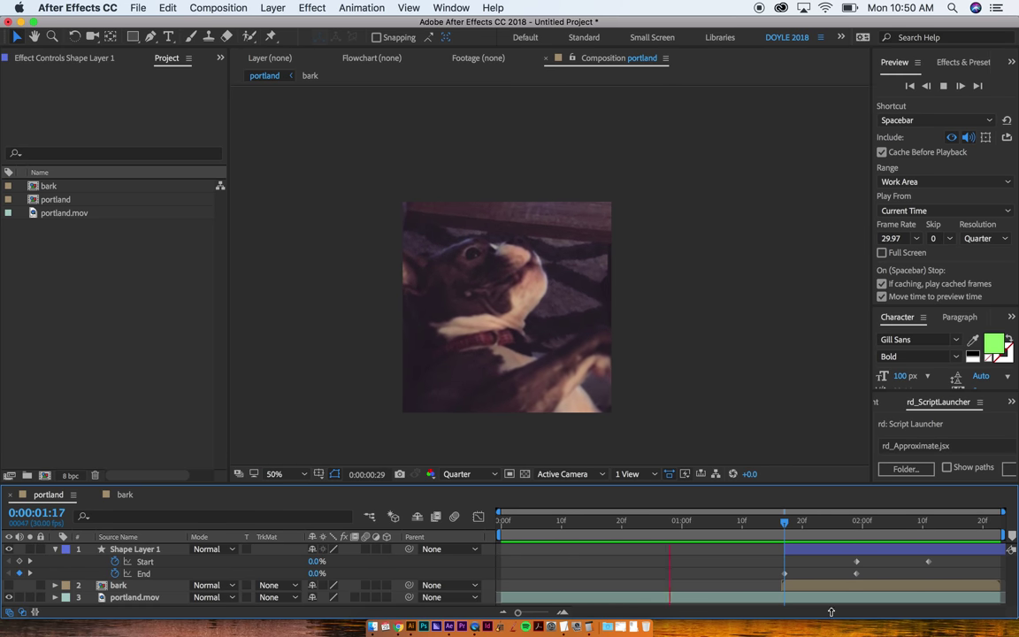
pyautogui.click(743, 523)
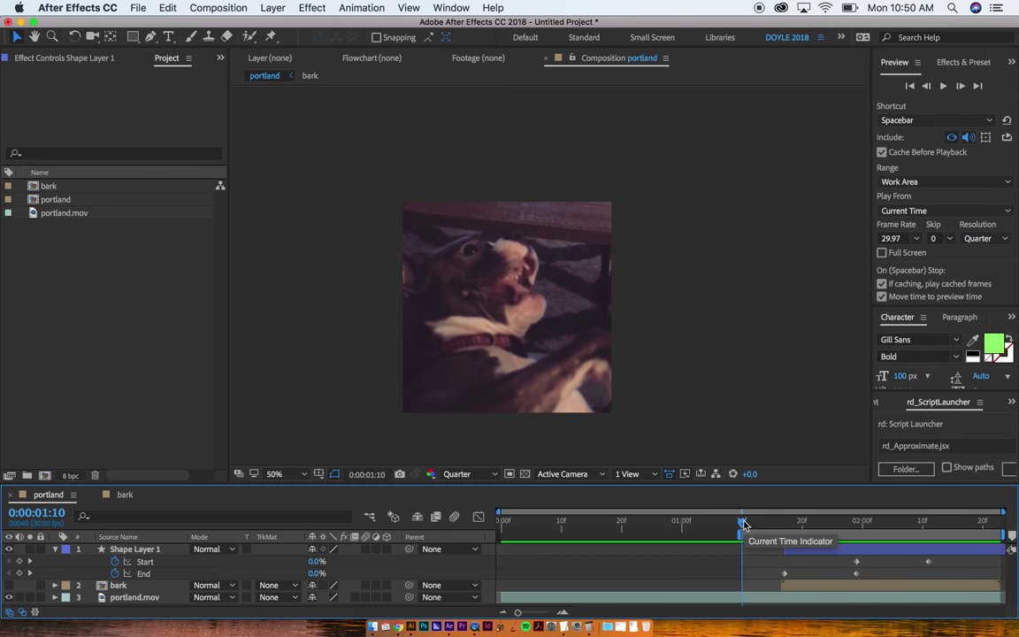
pyautogui.press('space')
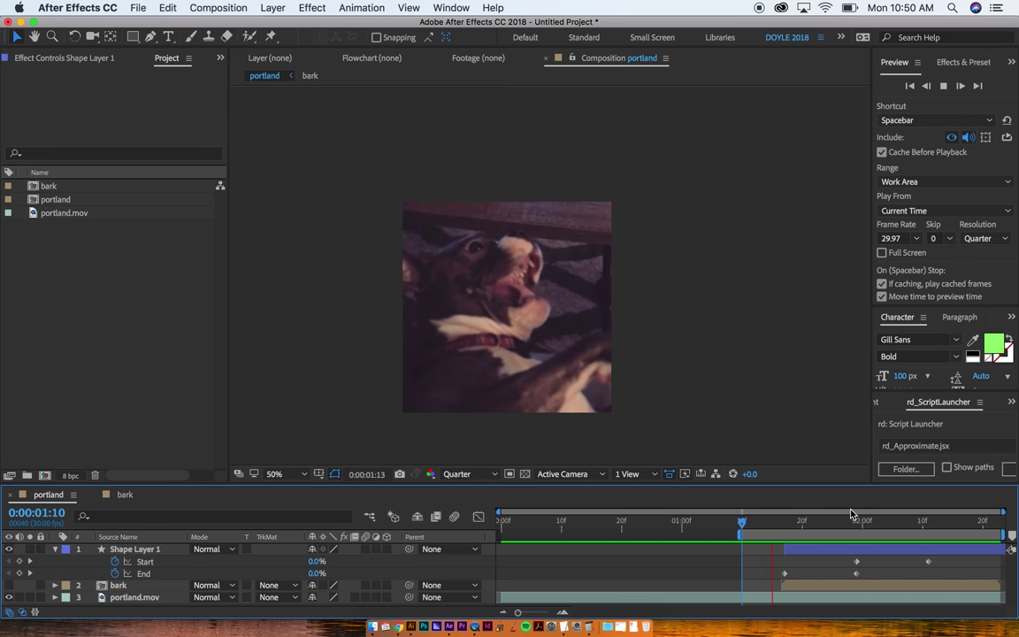
pyautogui.click(773, 520)
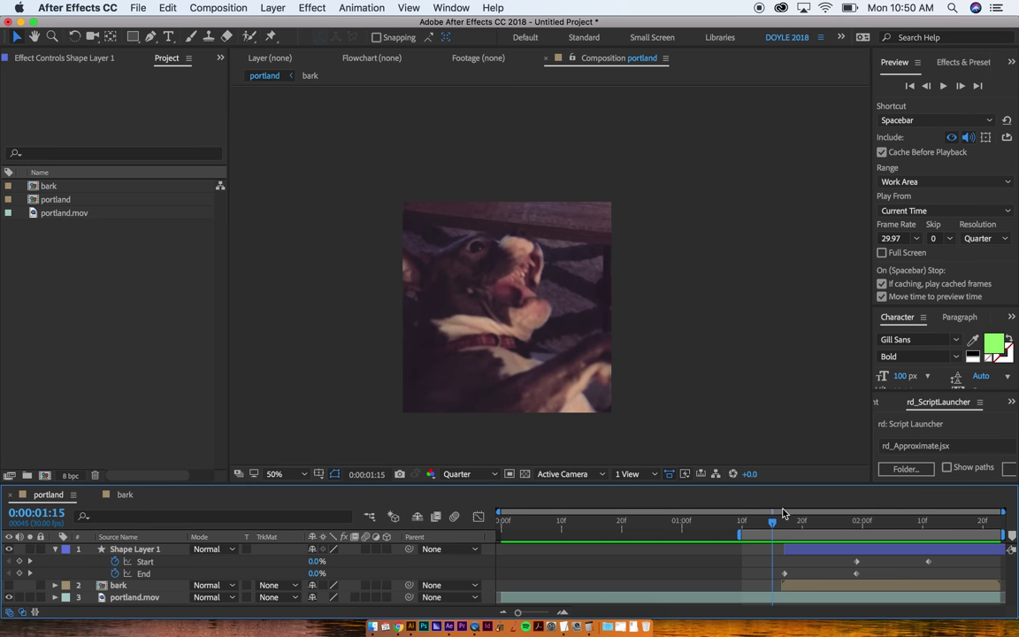
pyautogui.moveTo(781, 529); pyautogui.dragTo(813, 524)
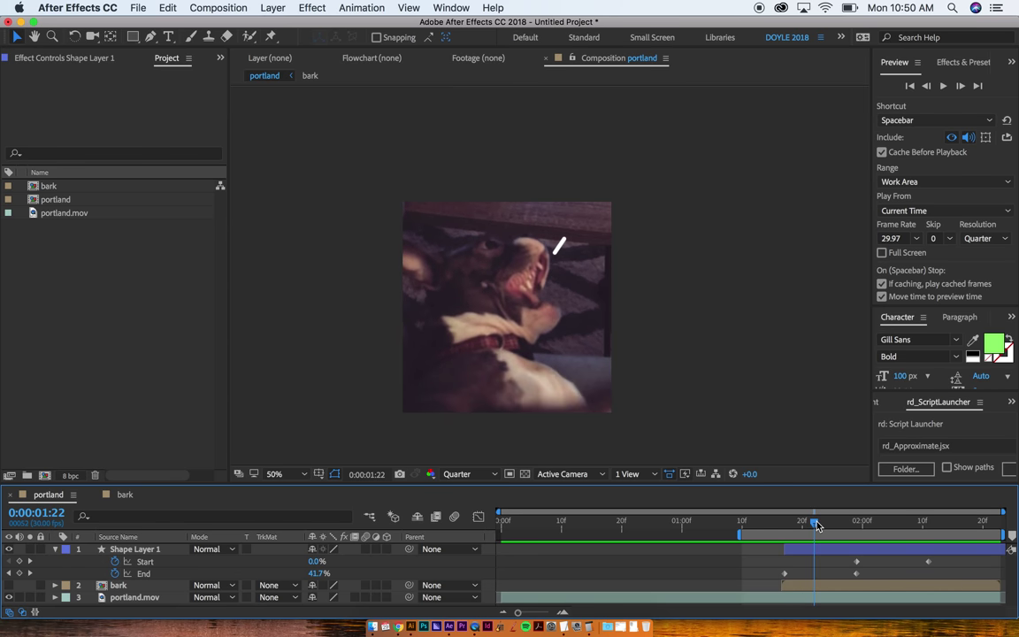
pyautogui.click(855, 562)
pyautogui.moveTo(855, 562); pyautogui.dragTo(813, 561)
# Step: Preview the bark line animation, stopping at 0:00:02:21
pyautogui.press('space')
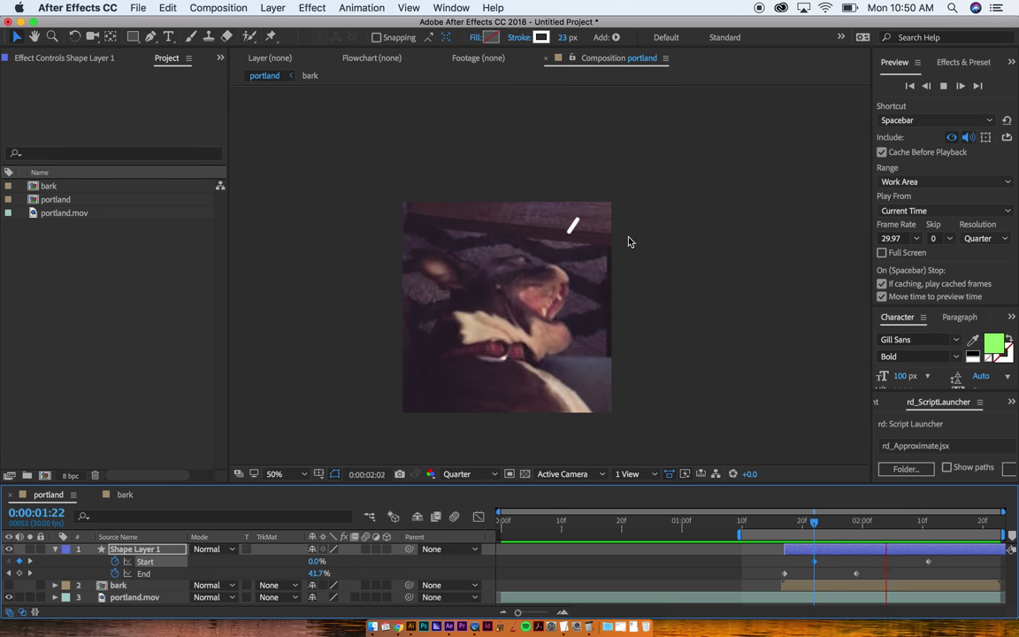
pyautogui.press('space')
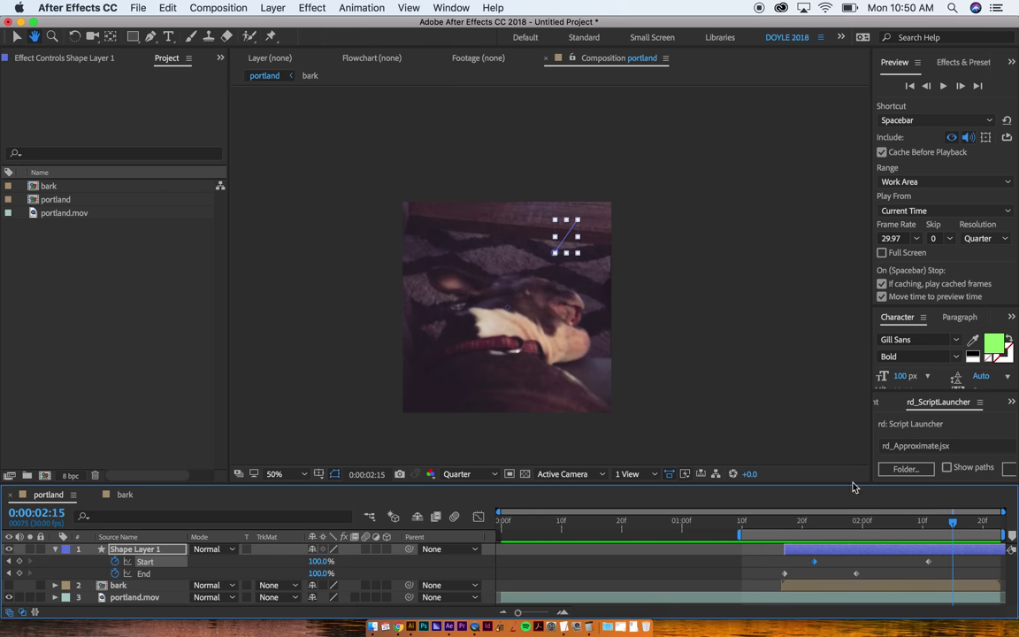
pyautogui.press('space')
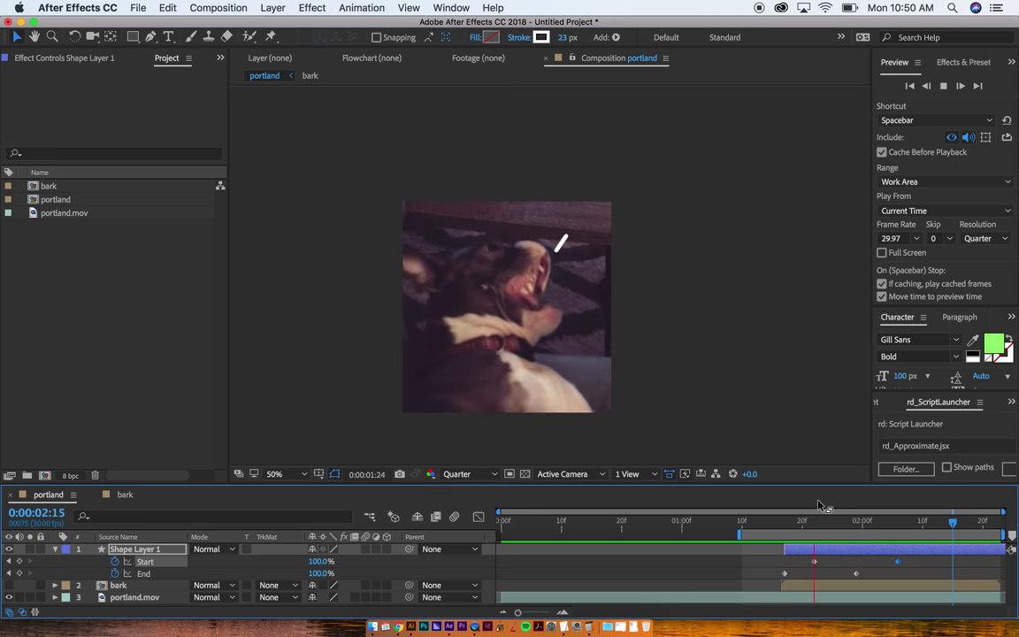
pyautogui.press('h')
pyautogui.press('space')
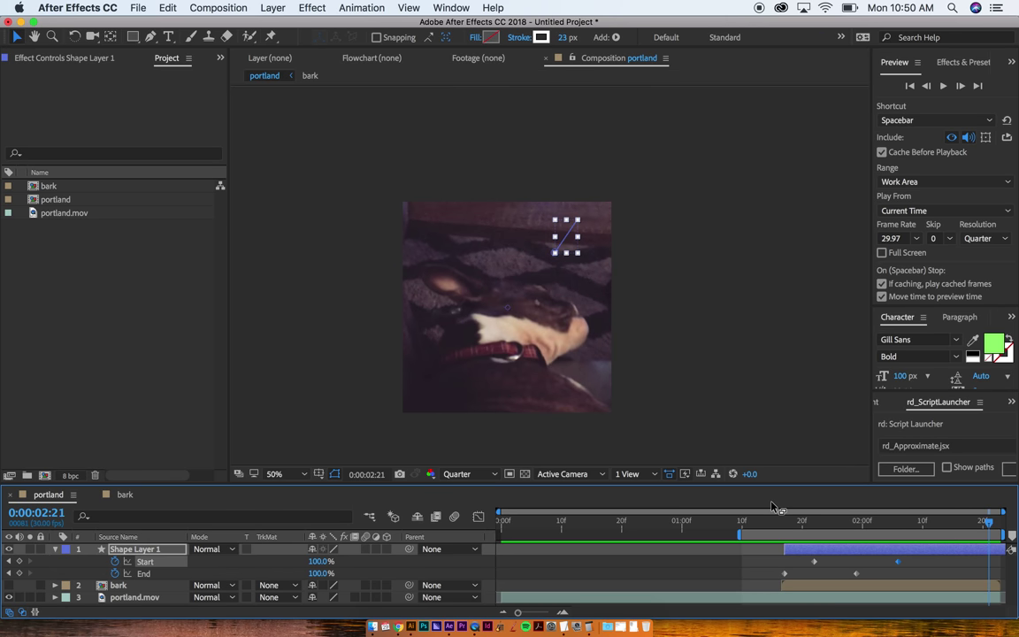
# Step: At 0:00:01:26, move Shape Layer 1's anchor point onto the dog's mouth and rotate the line around it
pyautogui.click(839, 527)
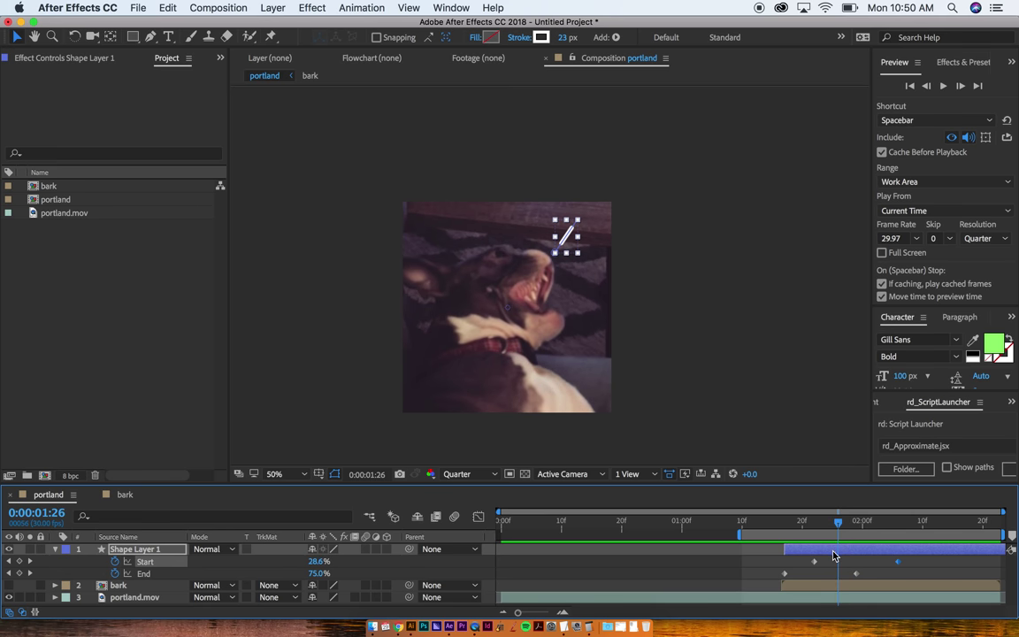
pyautogui.click(833, 555)
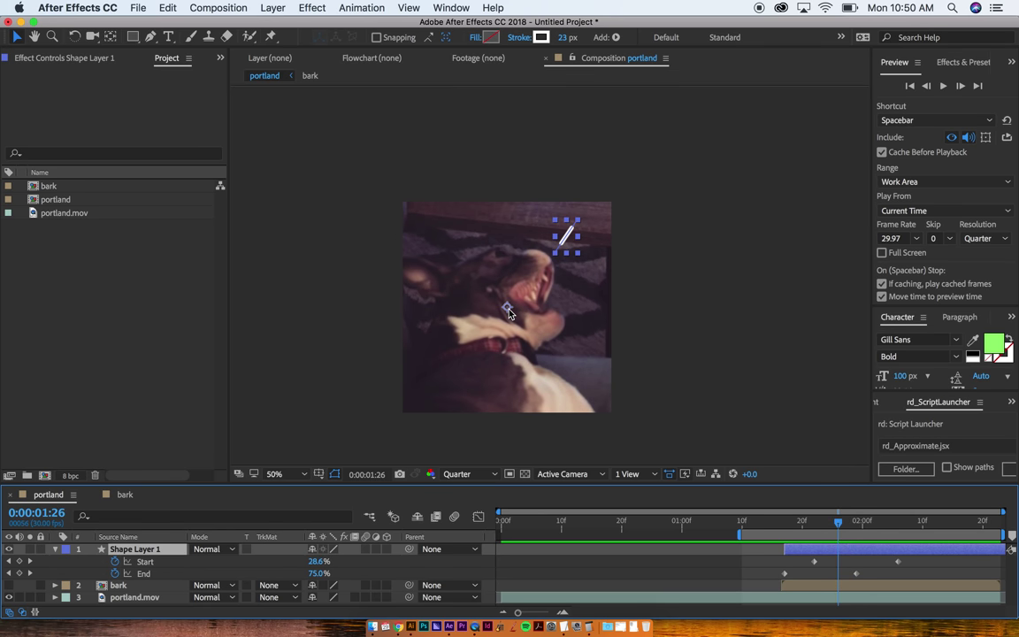
pyautogui.press('y')
pyautogui.moveTo(509, 313); pyautogui.dragTo(537, 273)
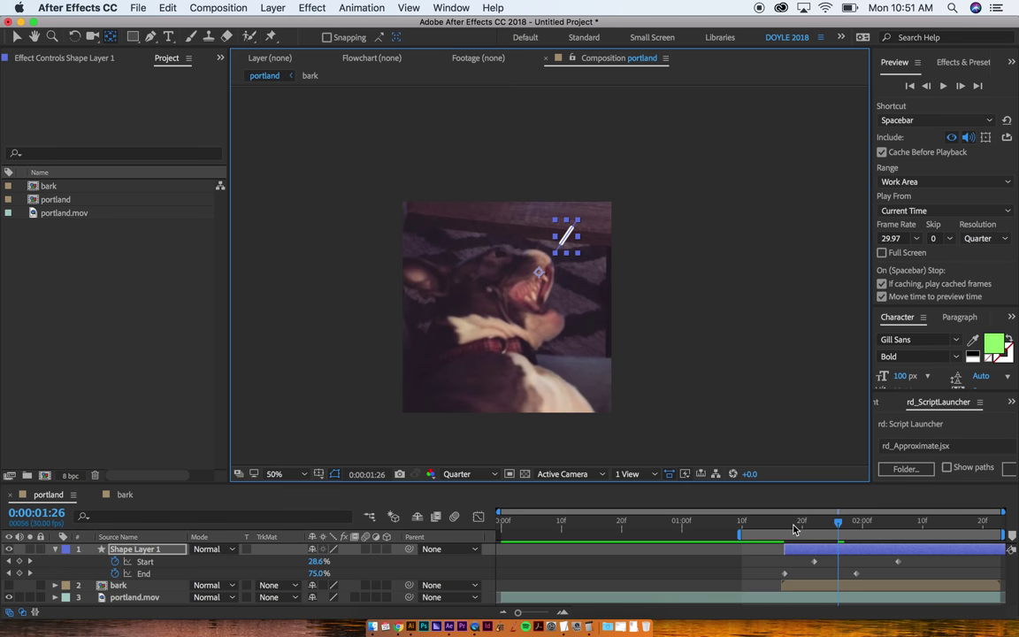
pyautogui.press('w')
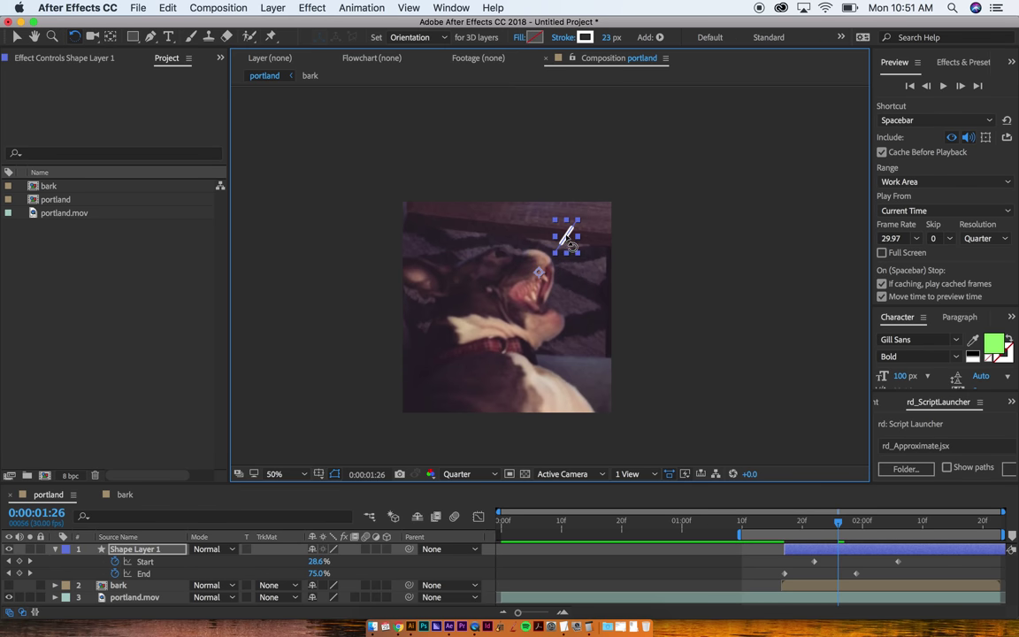
pyautogui.moveTo(580, 254); pyautogui.dragTo(589, 276)
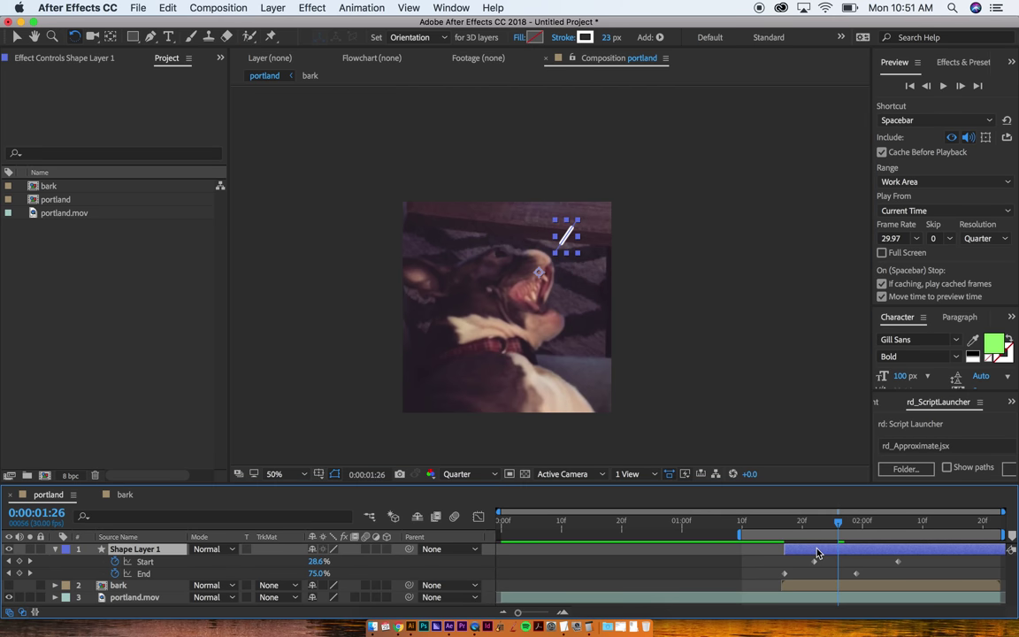
# Step: Duplicate the bark line and set the copy's Rotation to 31°
pyautogui.press('super+d')
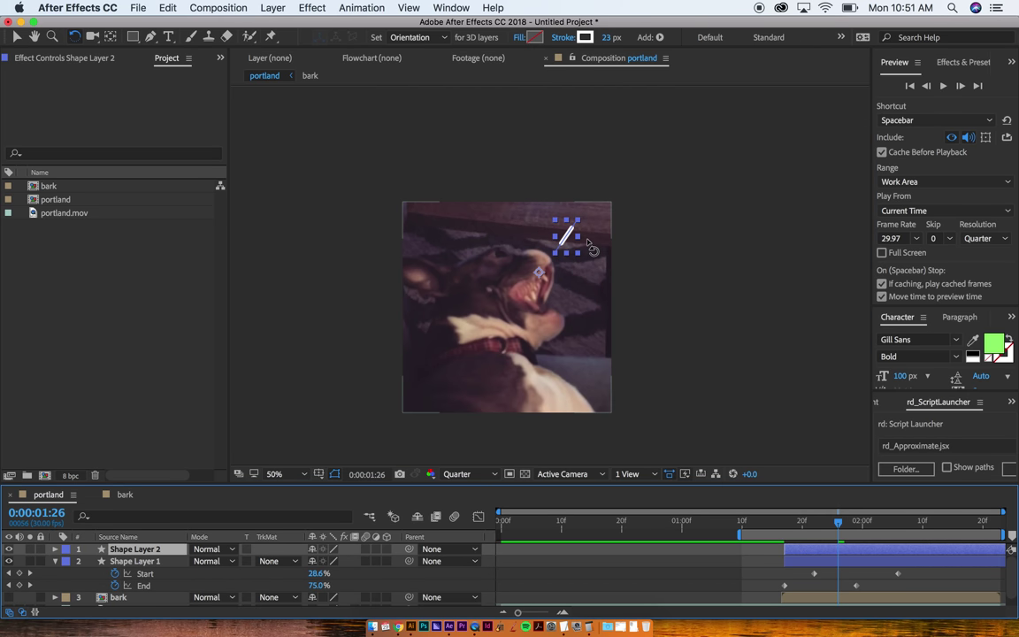
pyautogui.click(75, 38)
pyautogui.press('r')
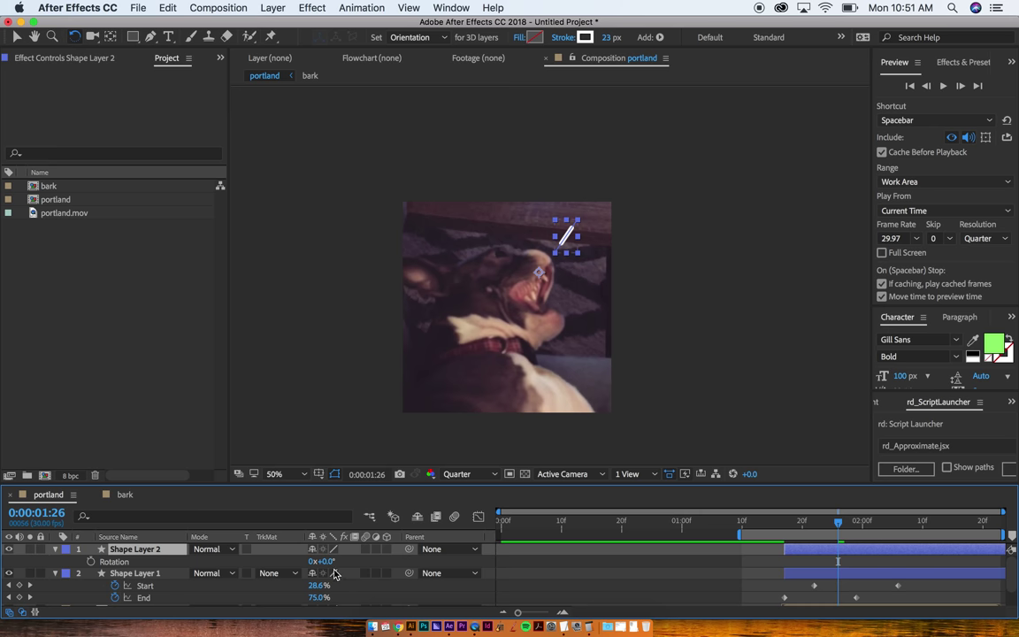
pyautogui.moveTo(327, 566); pyautogui.dragTo(350, 568)
# Step: Duplicate the rotated copy into a third line, rotate it further clockwise, and preview
pyautogui.press('super+d')
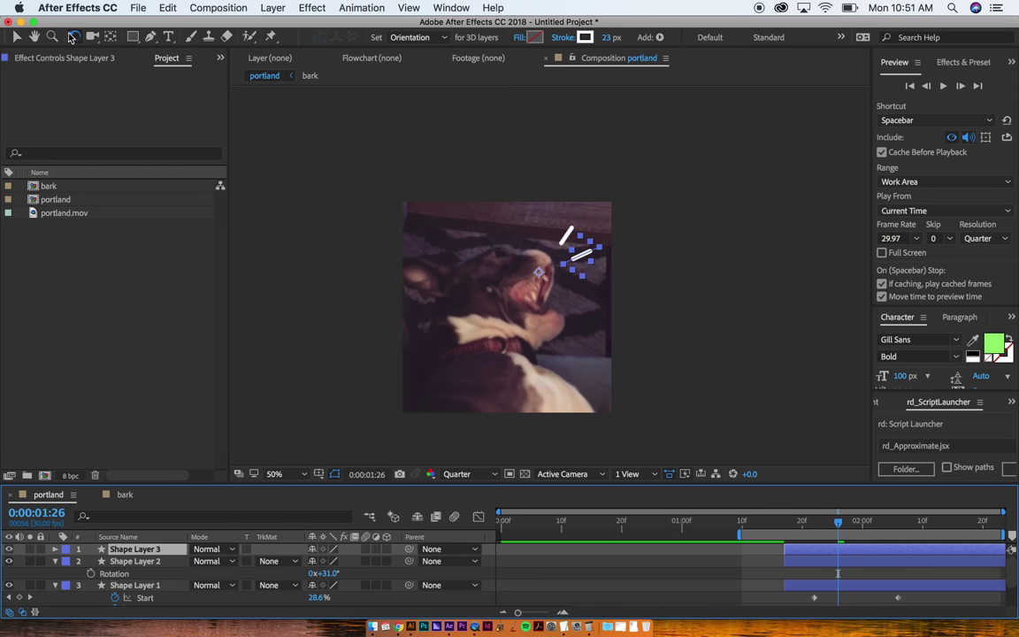
pyautogui.moveTo(582, 242); pyautogui.dragTo(590, 285)
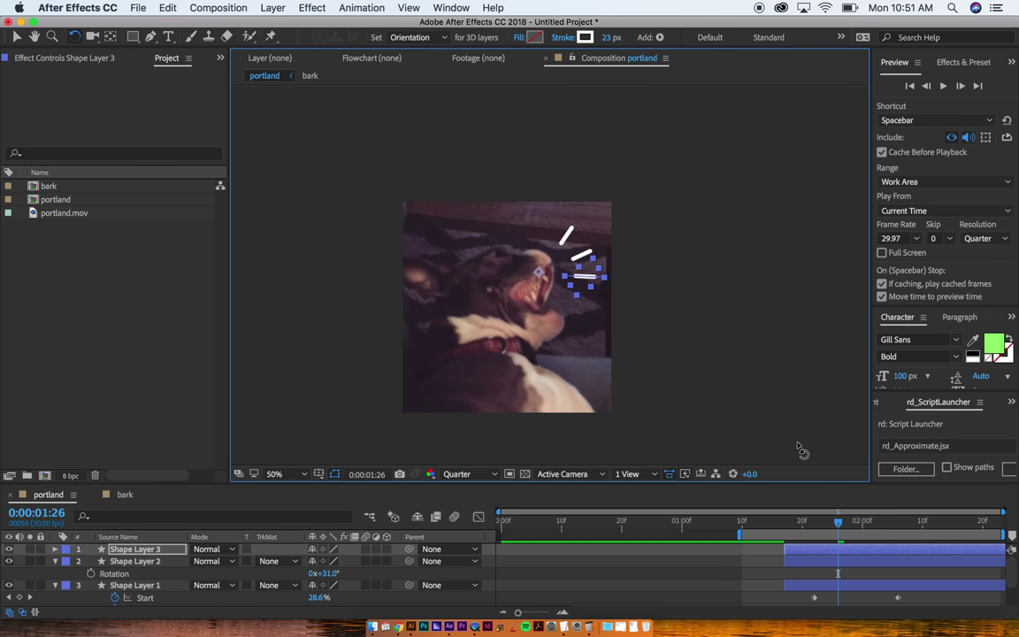
pyautogui.press('space')
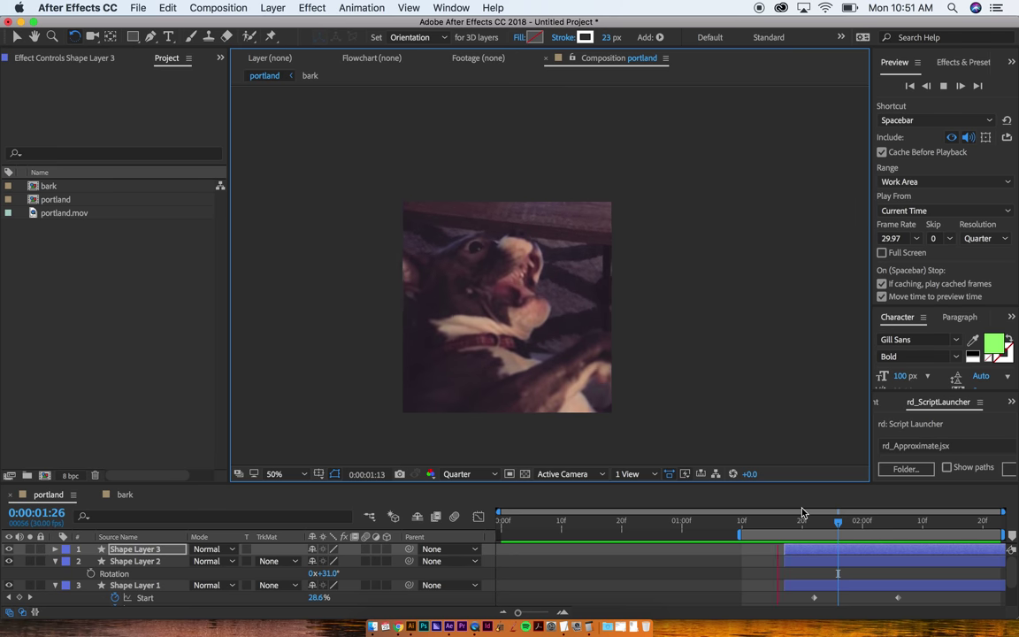
pyautogui.press('space')
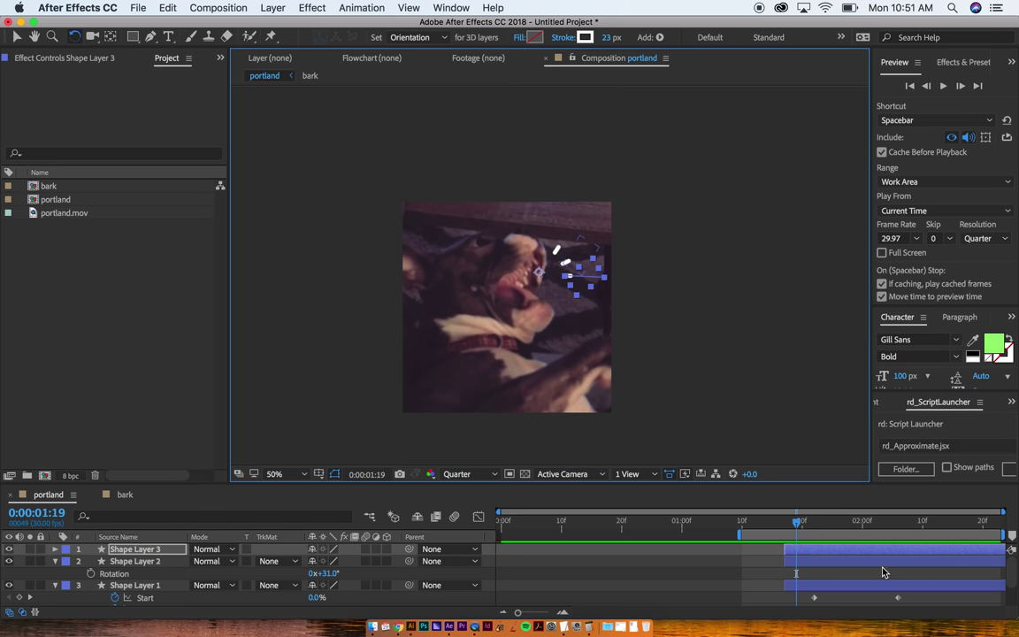
# Step: Slide the three lines' Start and End trim keyframes earlier so Start hits 100% at 0:00:01:28
pyautogui.press('u')
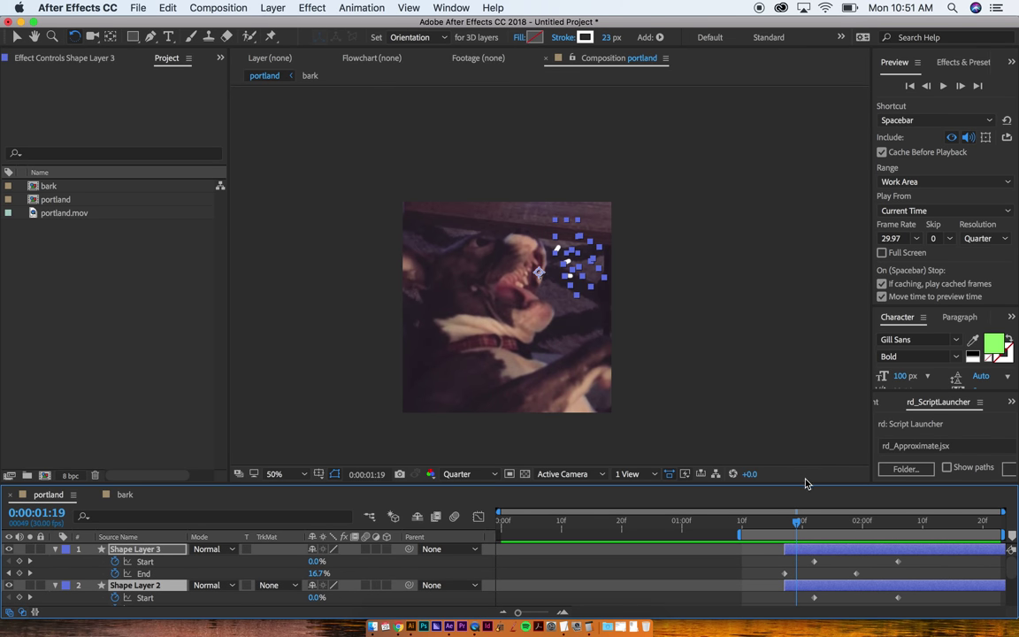
pyautogui.moveTo(800, 483); pyautogui.dragTo(784, 368)
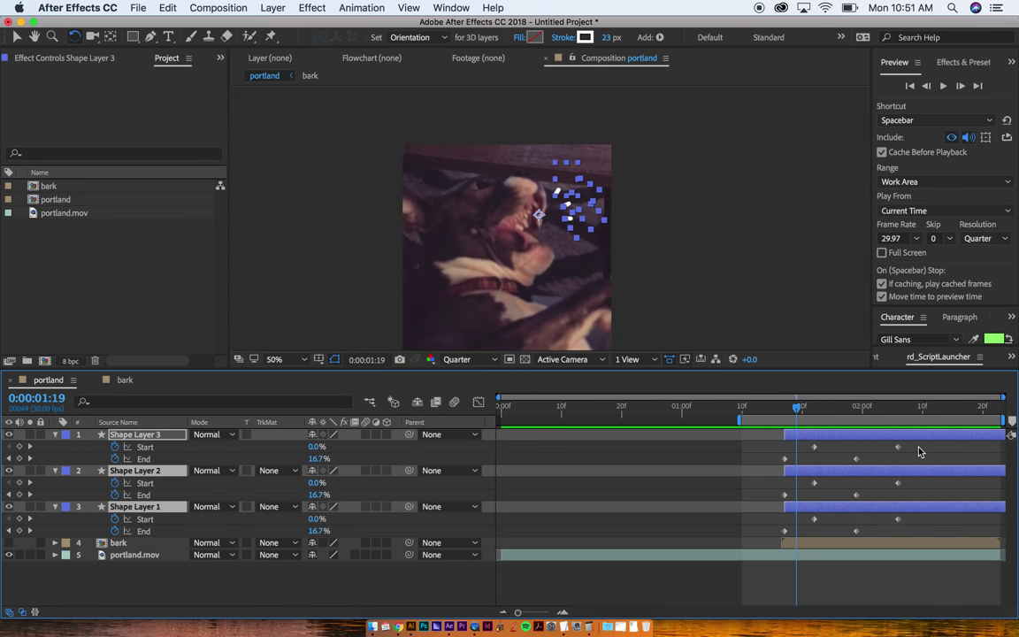
pyautogui.moveTo(916, 438); pyautogui.dragTo(881, 526)
pyautogui.press('space')
pyautogui.press('space')
pyautogui.moveTo(761, 439); pyautogui.dragTo(904, 543)
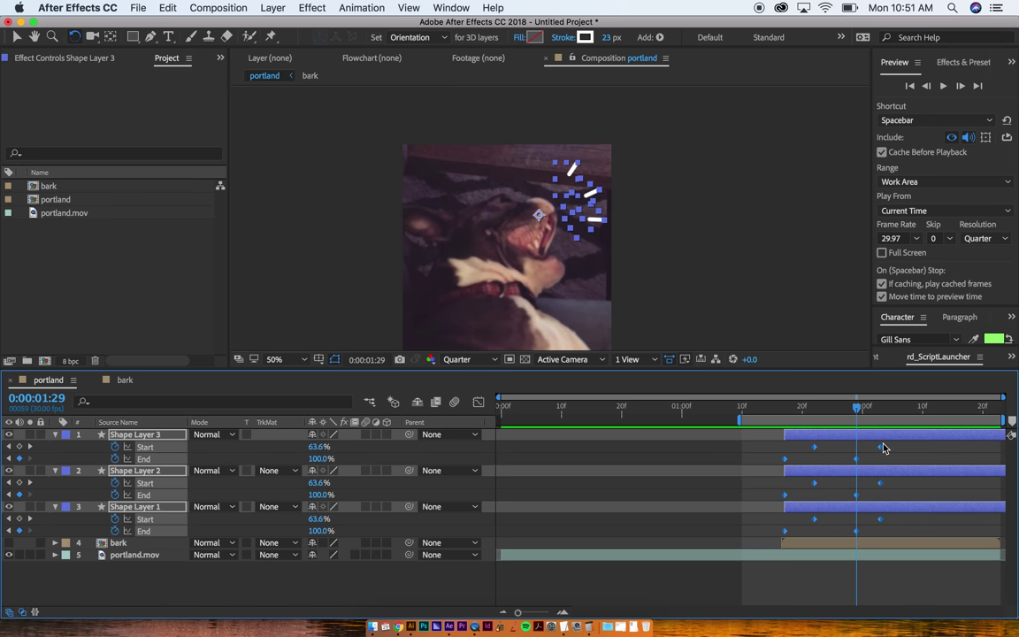
pyautogui.moveTo(881, 448); pyautogui.dragTo(855, 453)
pyautogui.press('space')
pyautogui.press('space')
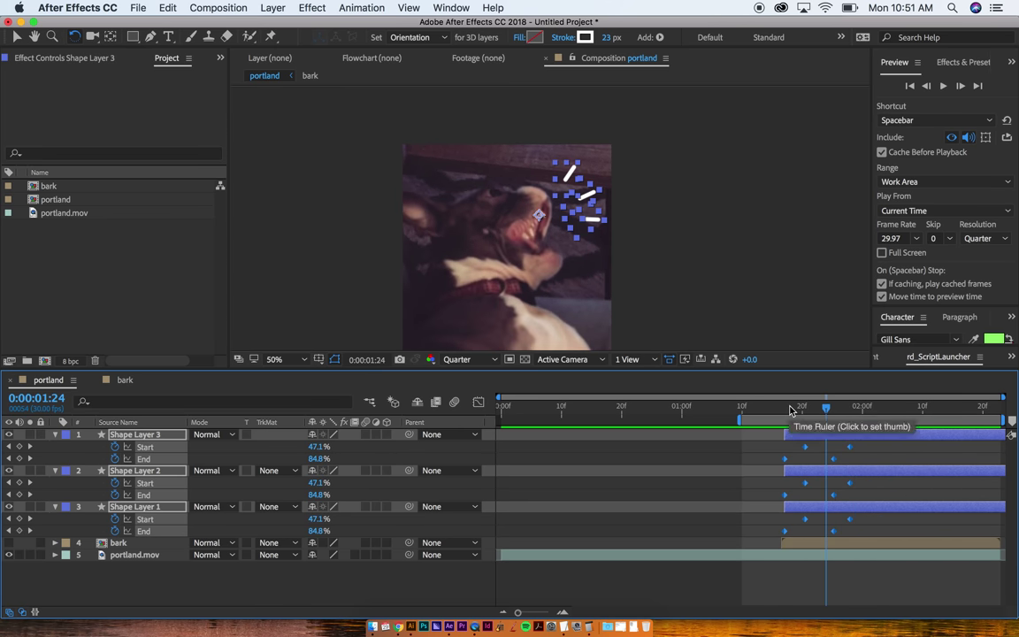
pyautogui.click(784, 409)
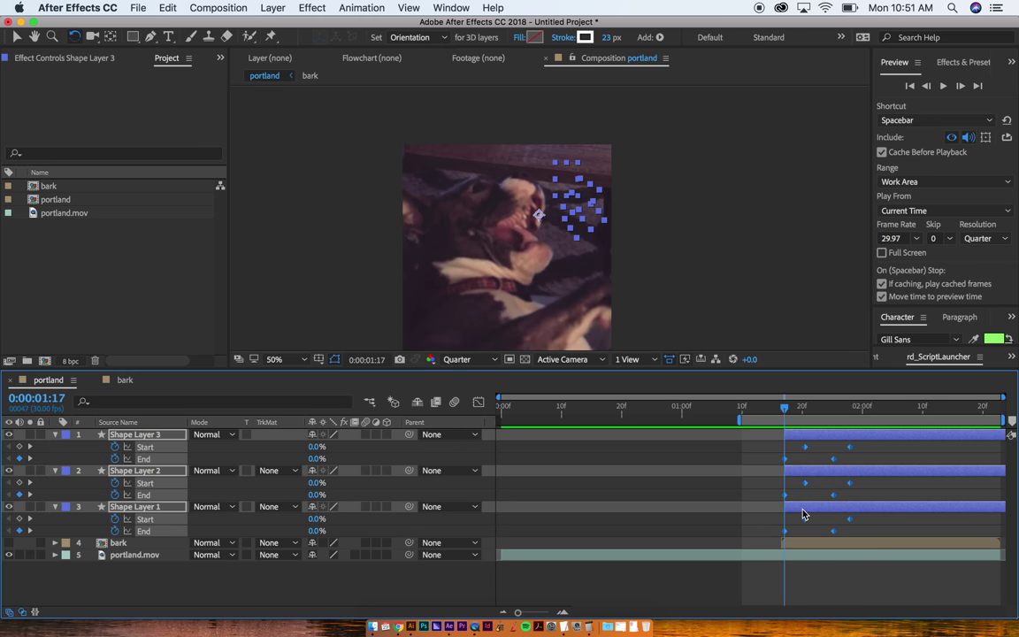
# Step: Pre-compose the three line layers under the name bark, then open and preview bark2
pyautogui.press('super+shift+c')
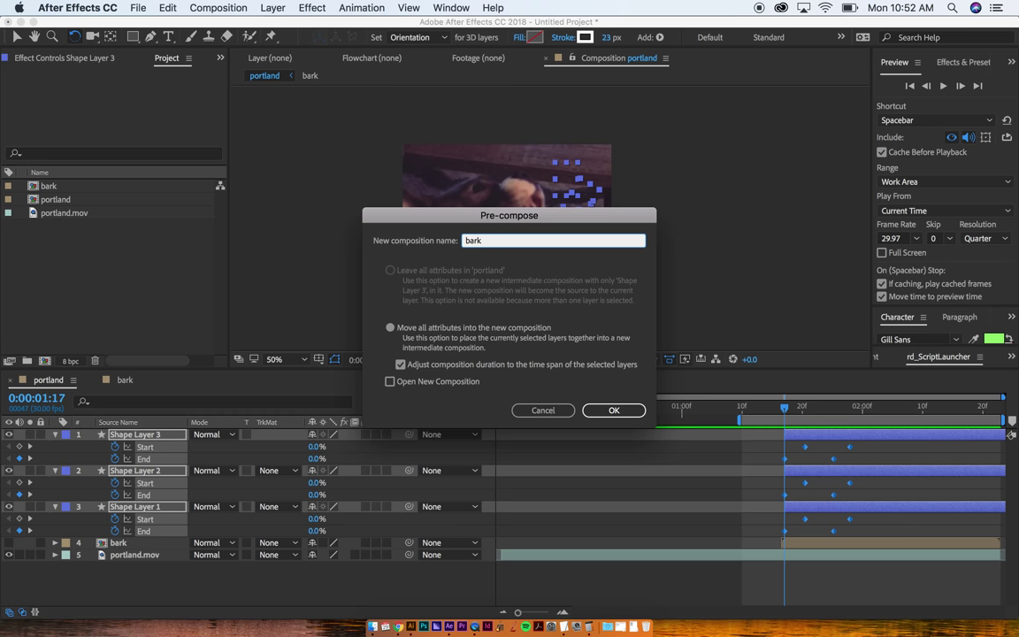
pyautogui.write('bark')
pyautogui.press('Return')
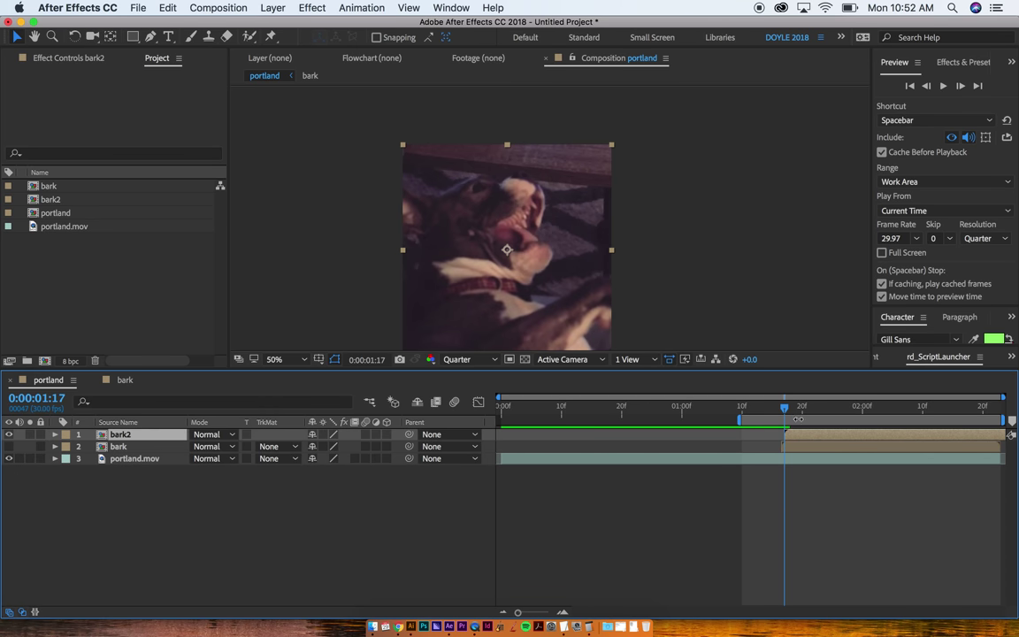
pyautogui.doubleClick(798, 439)
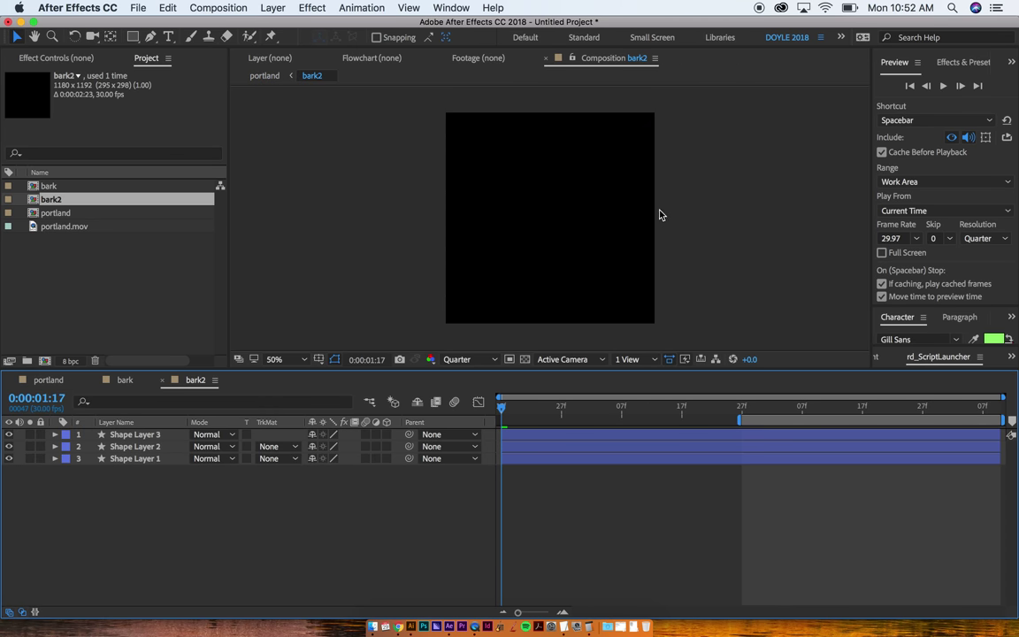
pyautogui.press('space')
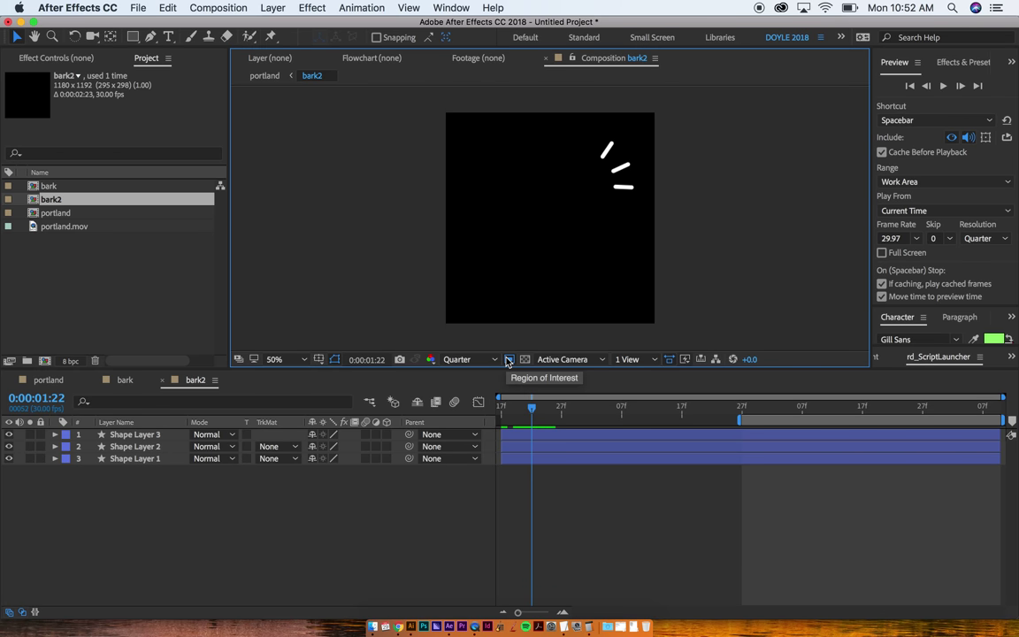
# Step: Draw a region of interest around the three lines and crop bark2 to it, giving 476x548
pyautogui.click(509, 359)
pyautogui.moveTo(570, 127); pyautogui.dragTo(659, 220)
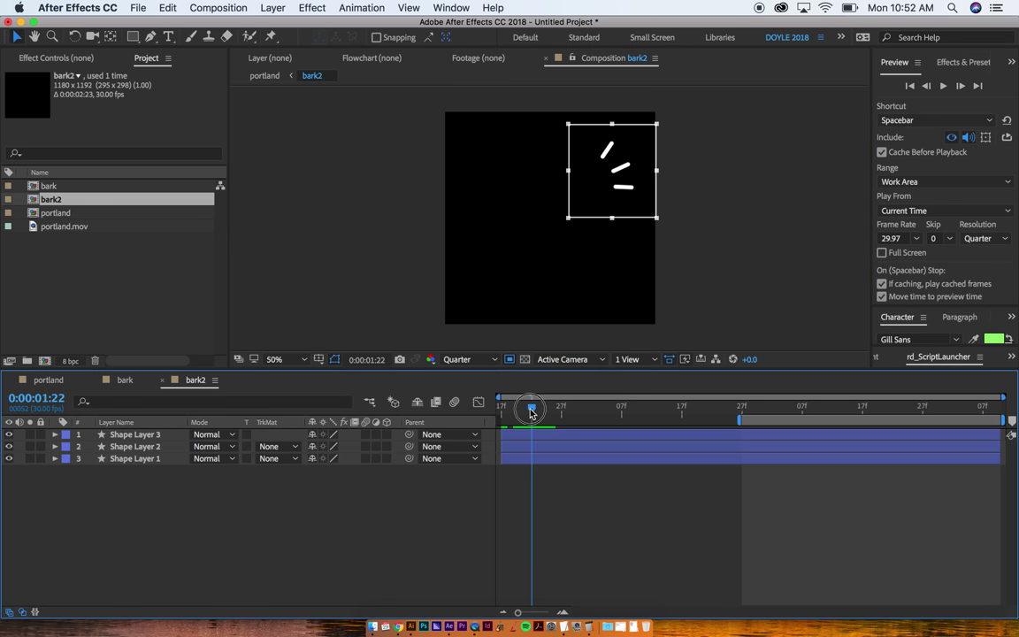
pyautogui.moveTo(530, 411); pyautogui.dragTo(564, 413)
pyautogui.moveTo(612, 125); pyautogui.dragTo(610, 116)
pyautogui.click(194, 7)
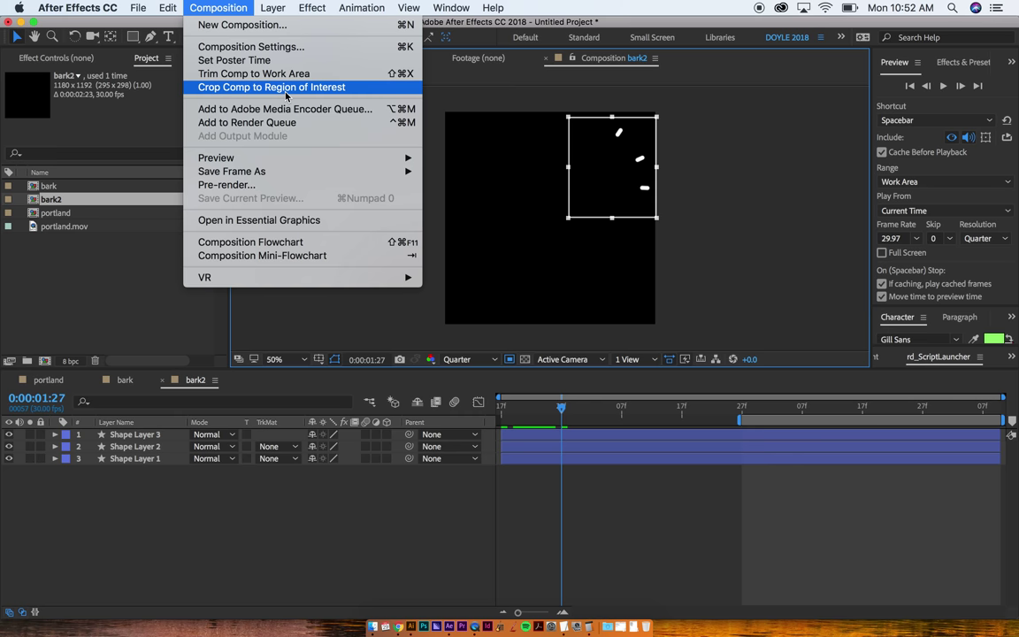
pyautogui.click(287, 88)
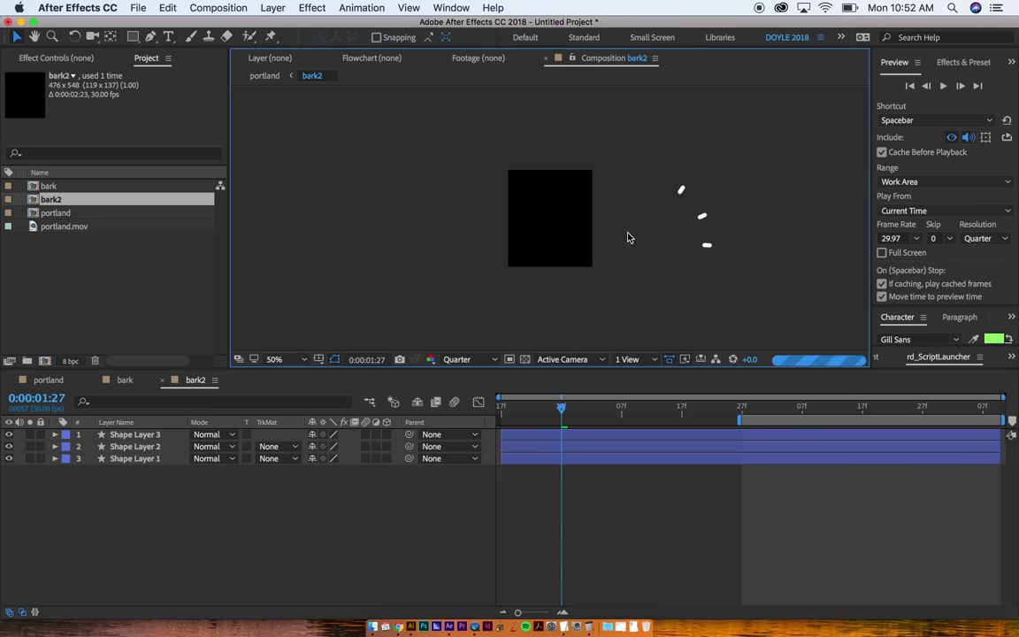
pyautogui.click(194, 380)
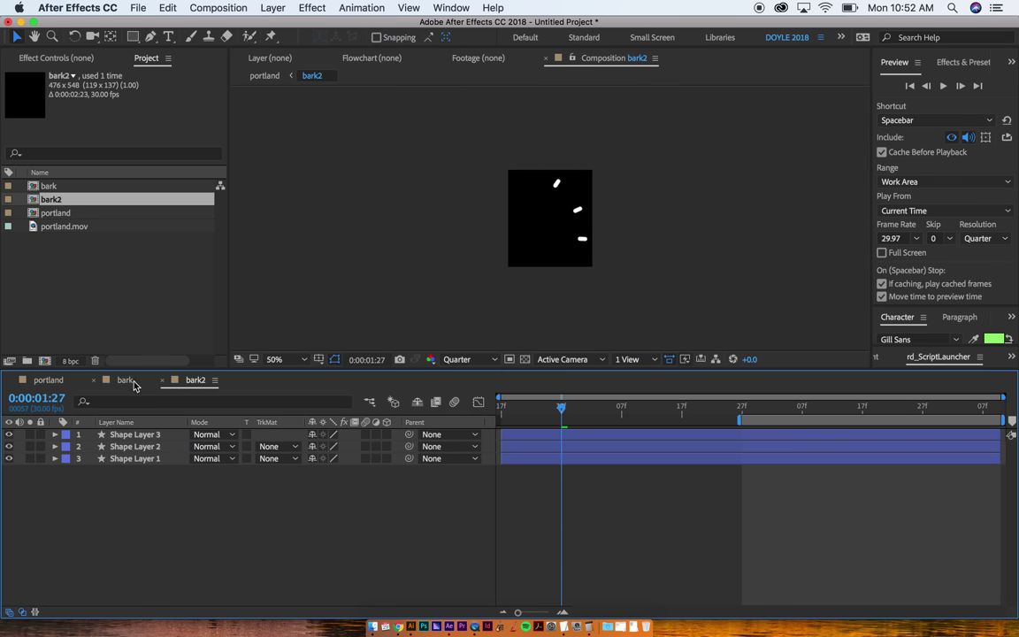
# Step: In the portland comp, move the bark lines up and right toward the dog's mouth
pyautogui.click(70, 381)
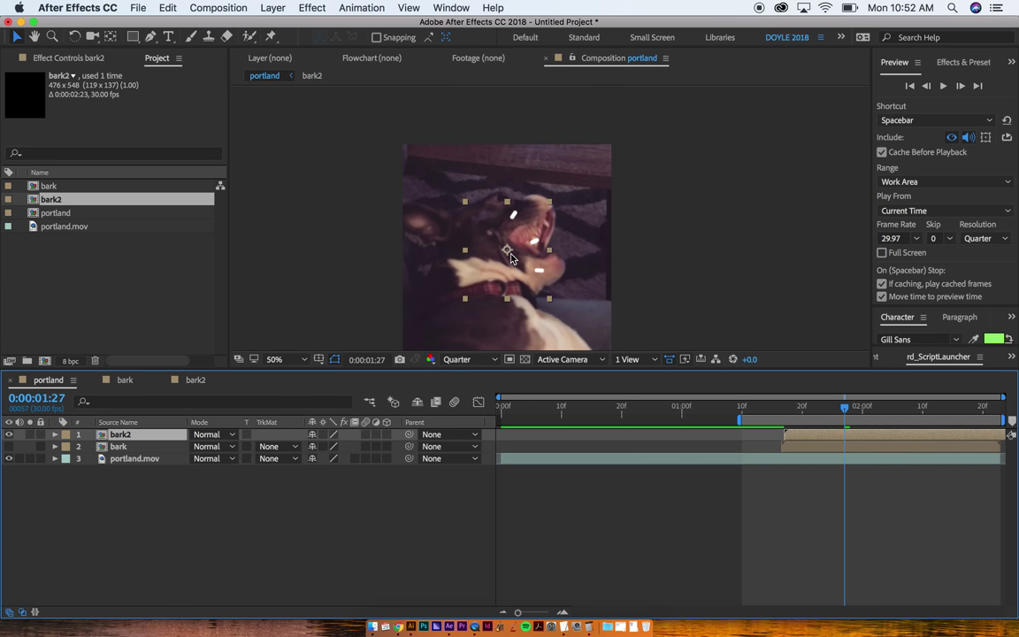
pyautogui.moveTo(510, 257); pyautogui.dragTo(579, 205)
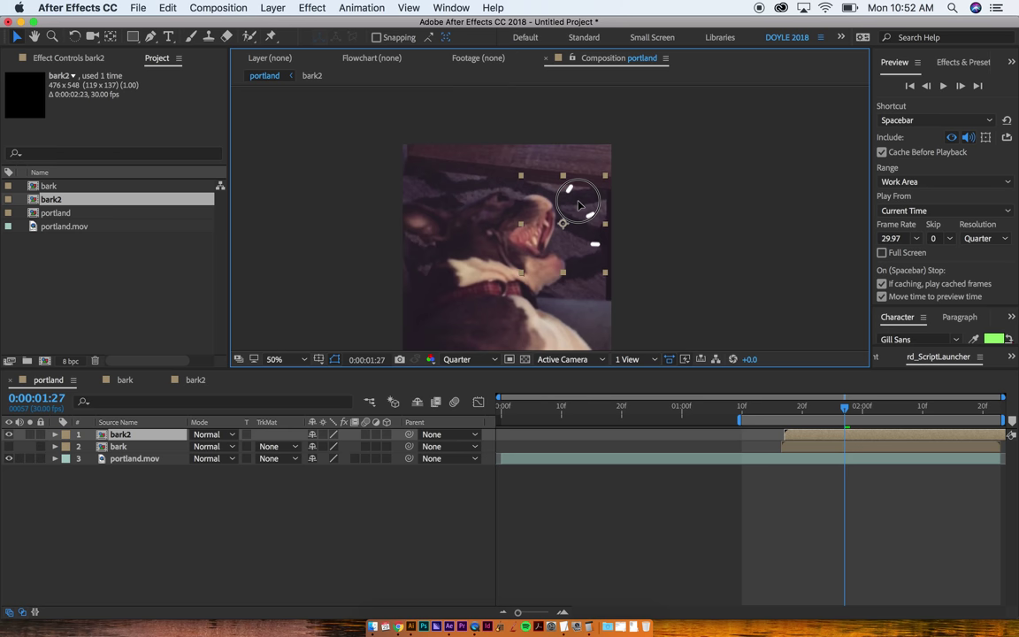
pyautogui.click(783, 418)
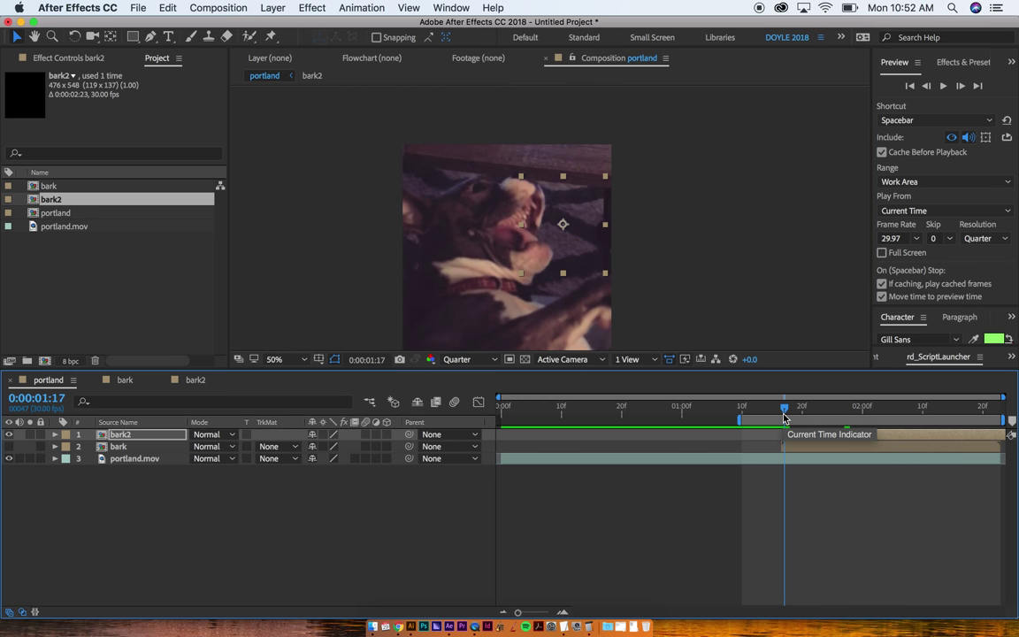
pyautogui.press('space')
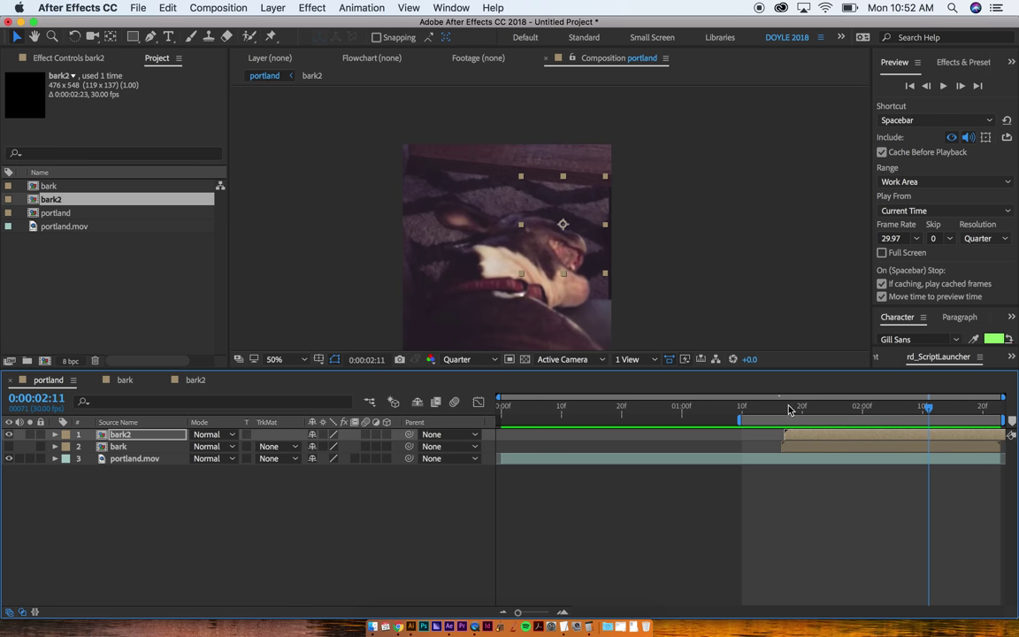
pyautogui.click(797, 409)
pyautogui.moveTo(559, 203); pyautogui.dragTo(535, 225)
# Step: Reposition the anchor point, settle the lines beside the mouth, and key 0° rotation at 0:00:01:17
pyautogui.press('y')
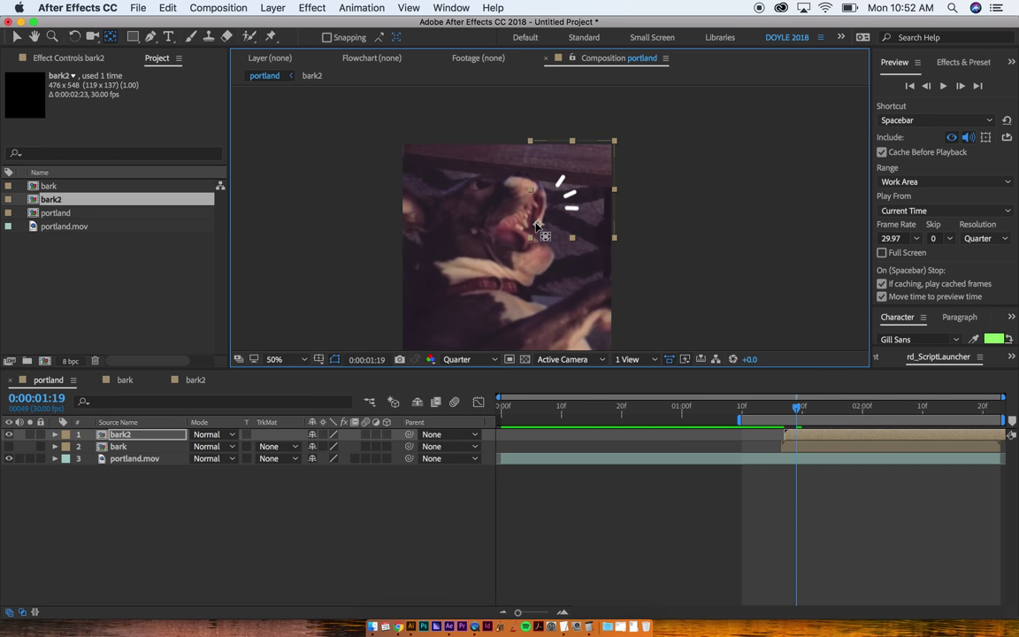
pyautogui.press('space')
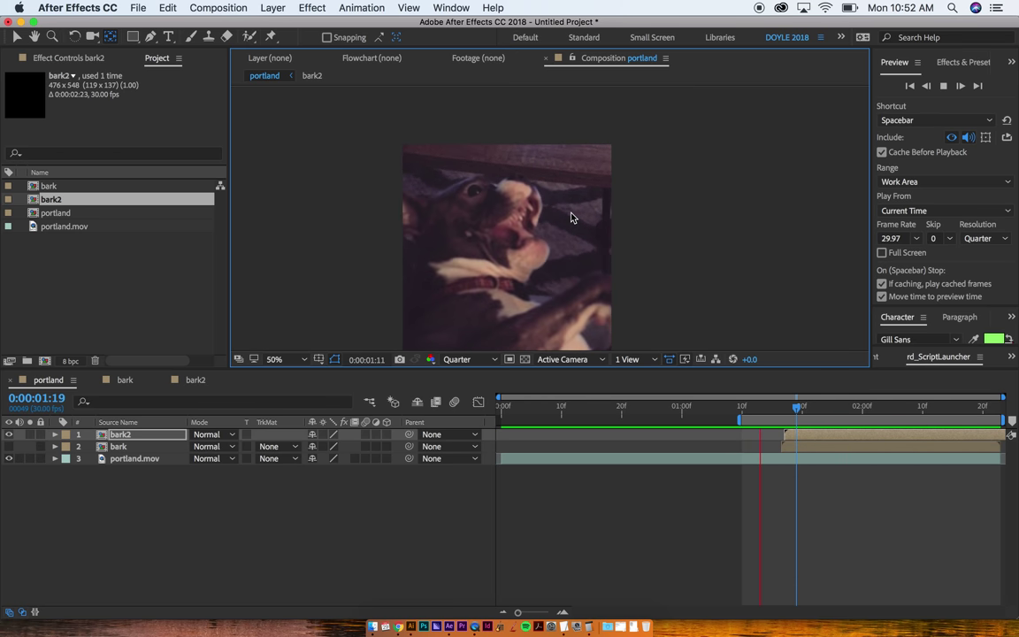
pyautogui.click(579, 201)
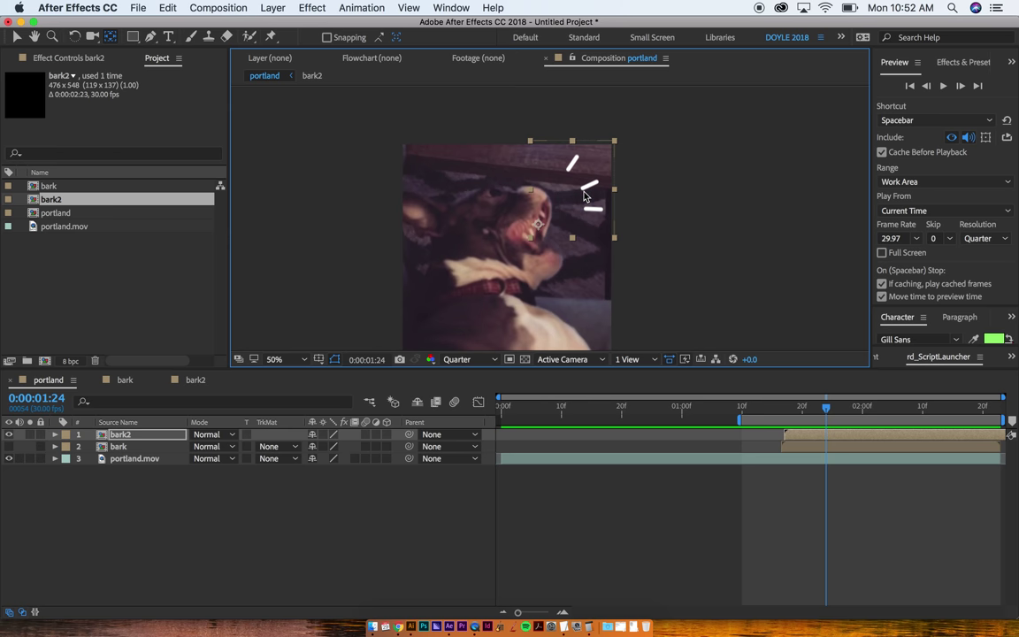
pyautogui.press('v')
pyautogui.moveTo(583, 196); pyautogui.dragTo(575, 206)
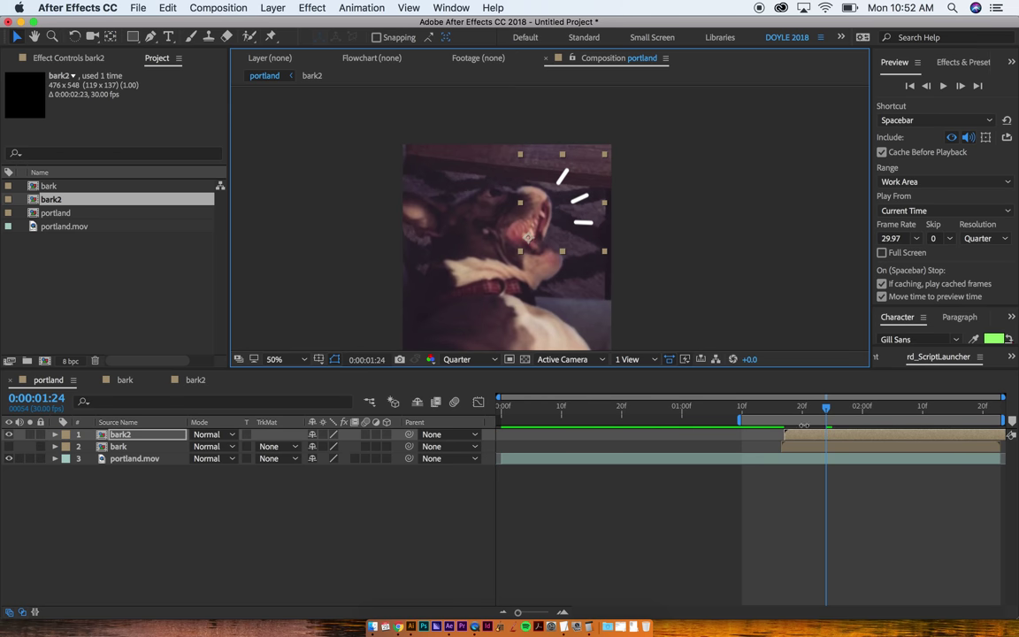
pyautogui.click(786, 409)
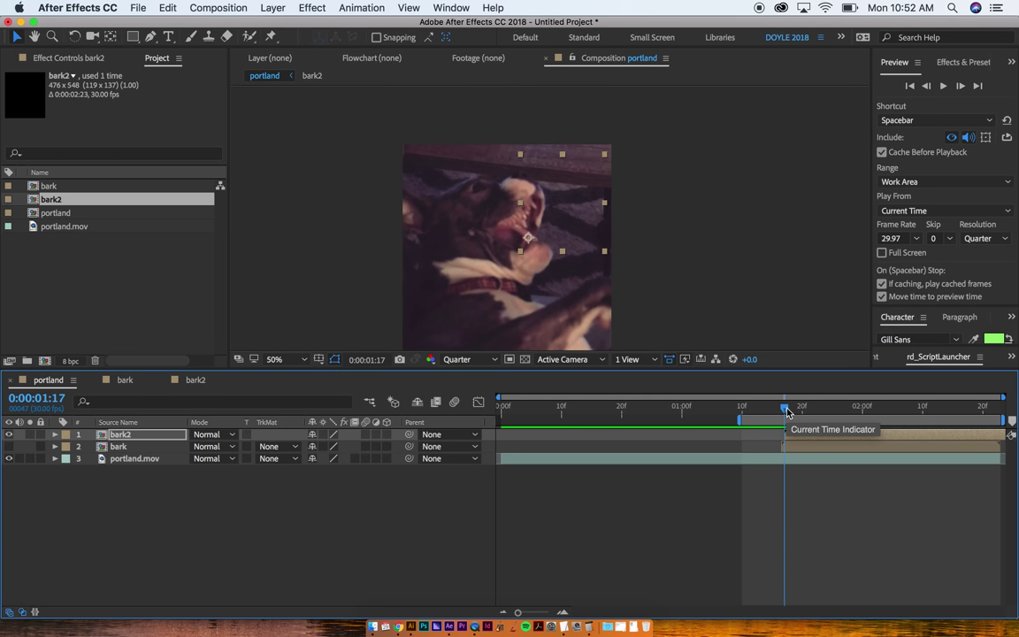
pyautogui.hotkey('alt', 'shift', 'r')
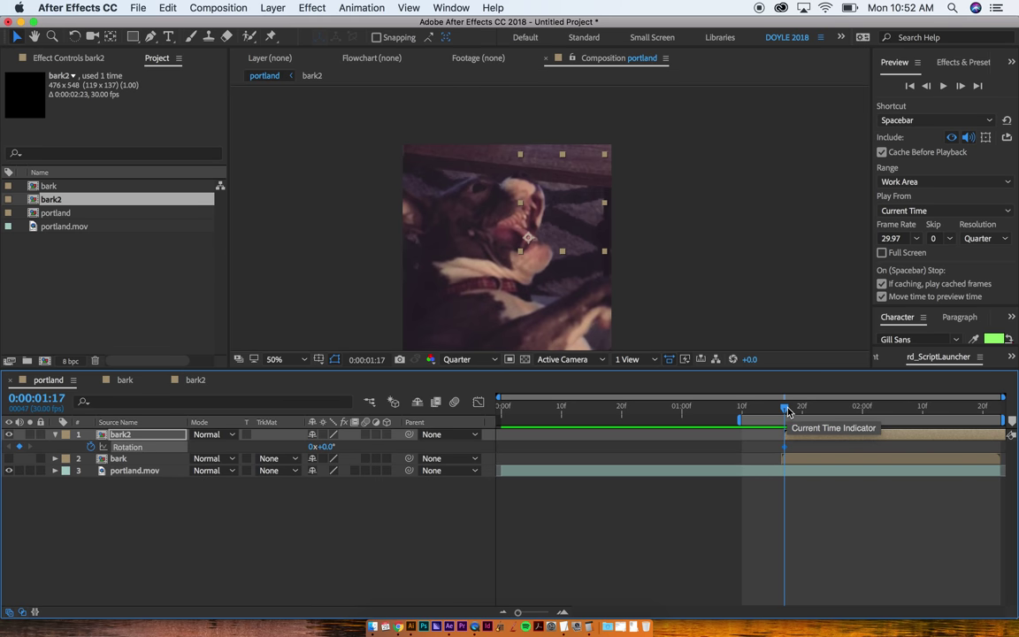
# Step: Rotate bark2 to 14.5° a few frames later and preview the rotation animation
pyautogui.moveTo(786, 410); pyautogui.dragTo(840, 411)
pyautogui.press('w')
pyautogui.moveTo(587, 202); pyautogui.dragTo(600, 222)
pyautogui.press('space')
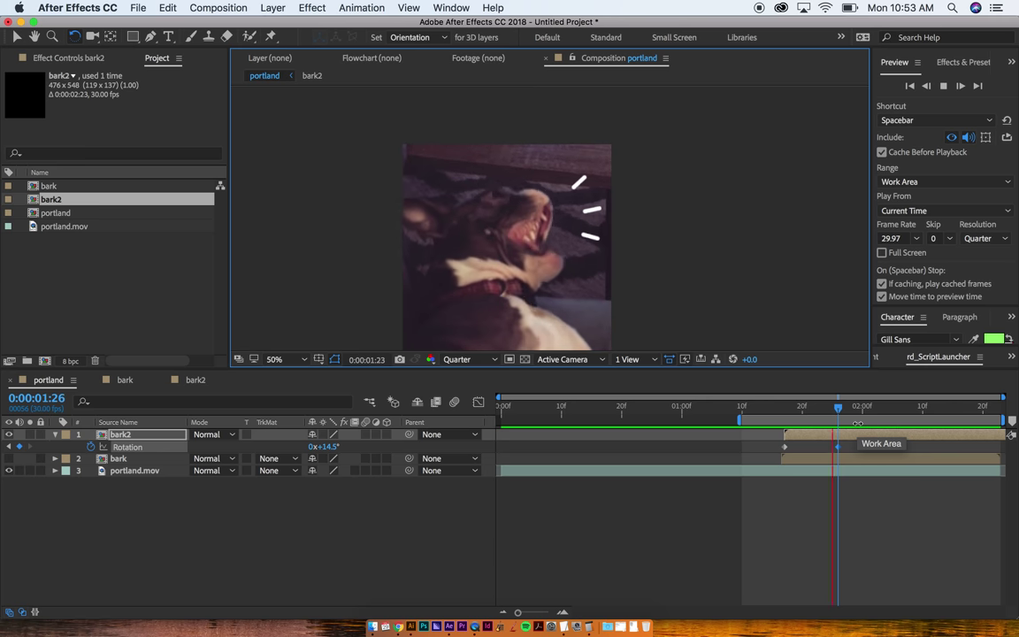
pyautogui.press('h')
pyautogui.press('w')
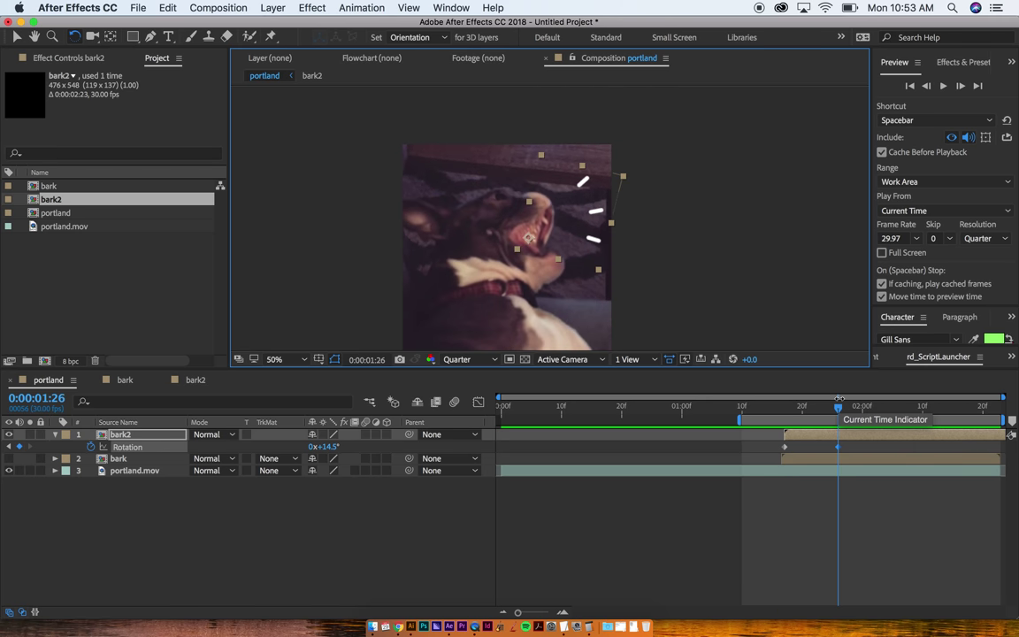
pyautogui.click(813, 405)
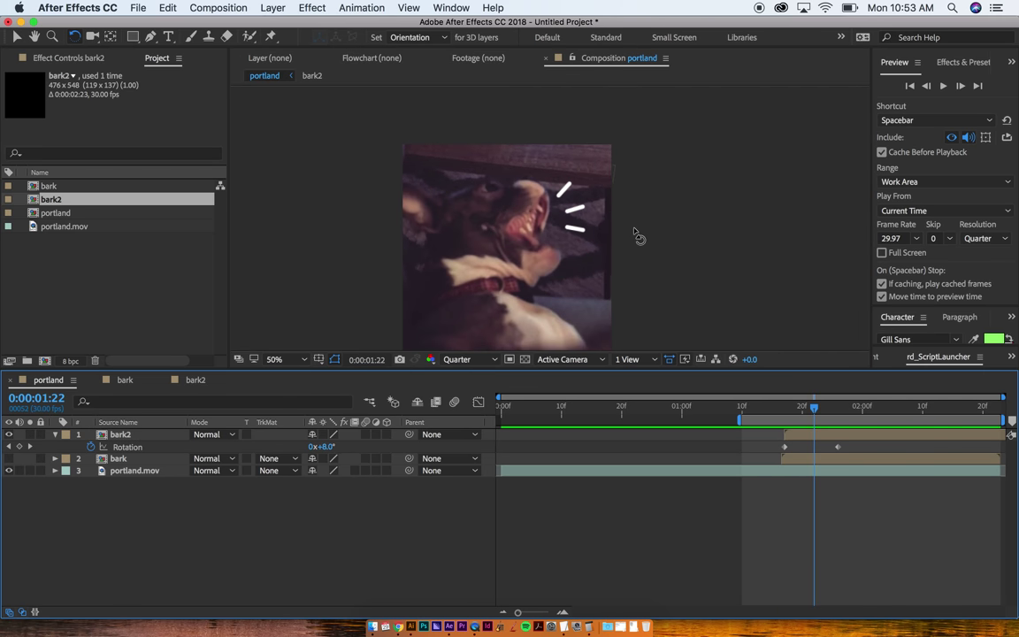
pyautogui.press('super+t')
# Step: Type the e-mail address caption in green and drag it down across the dog's chin
pyautogui.click(485, 232)
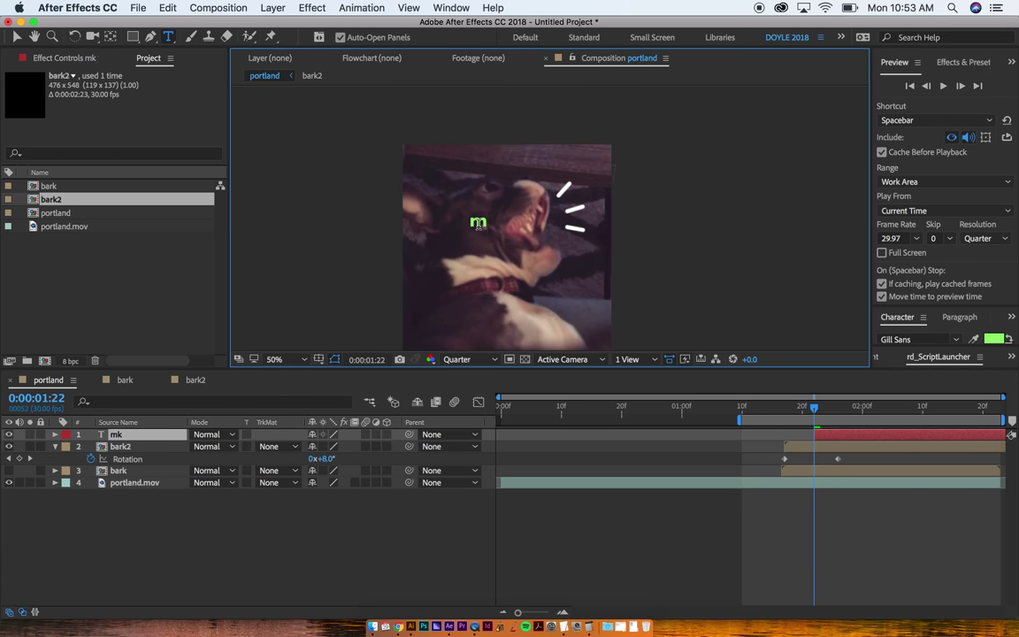
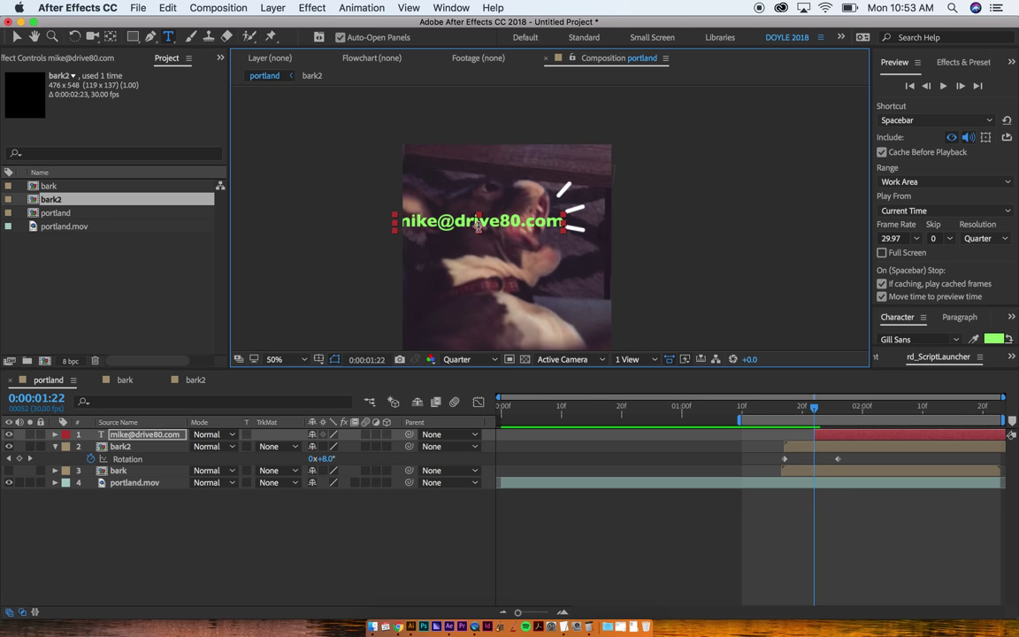
pyautogui.press('Escape')
pyautogui.press('v')
pyautogui.moveTo(455, 228); pyautogui.dragTo(457, 277)
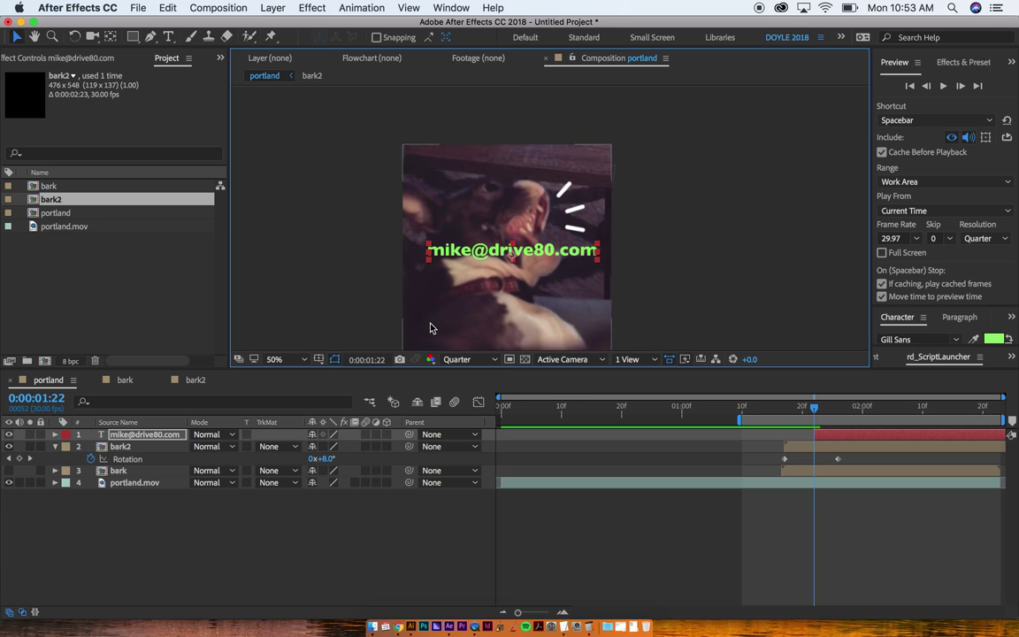
pyautogui.press('`')
pyautogui.press('.')
pyautogui.moveTo(370, 466); pyautogui.dragTo(461, 357)
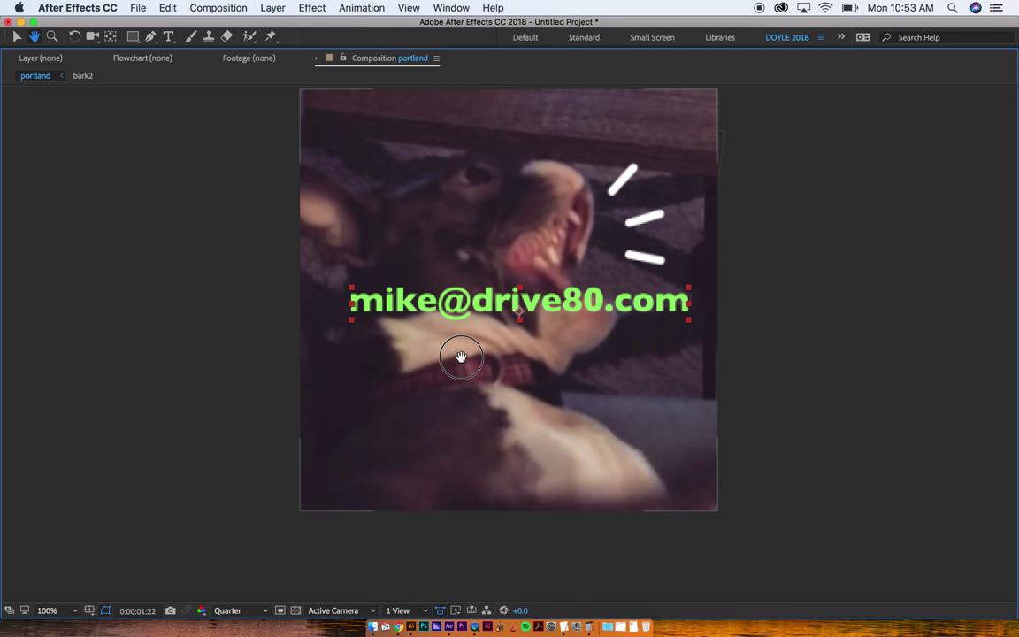
pyautogui.click(874, 324)
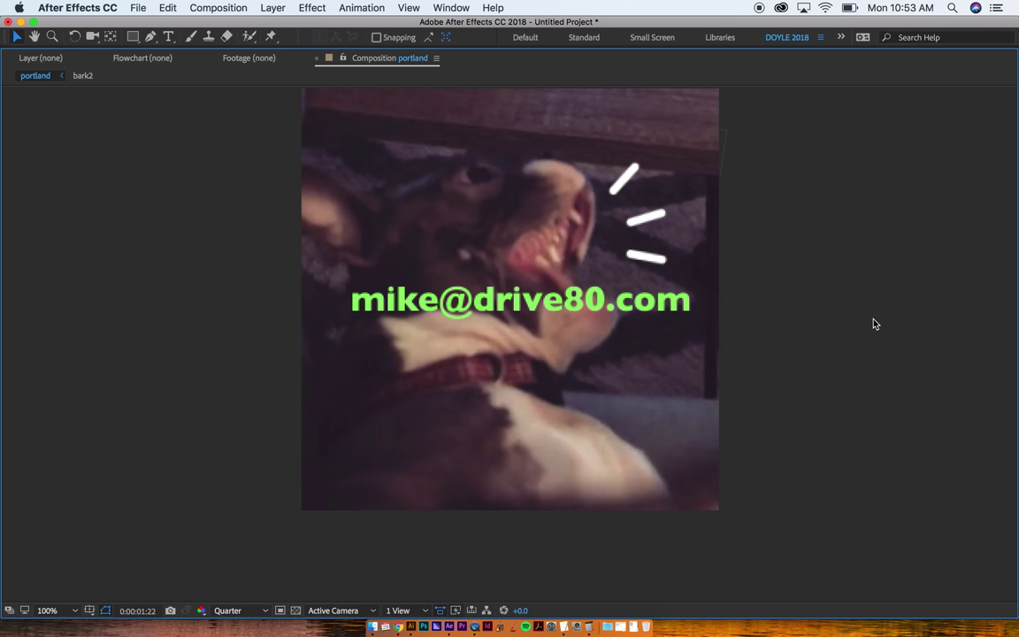
pyautogui.press('super+t')
pyautogui.press('`')
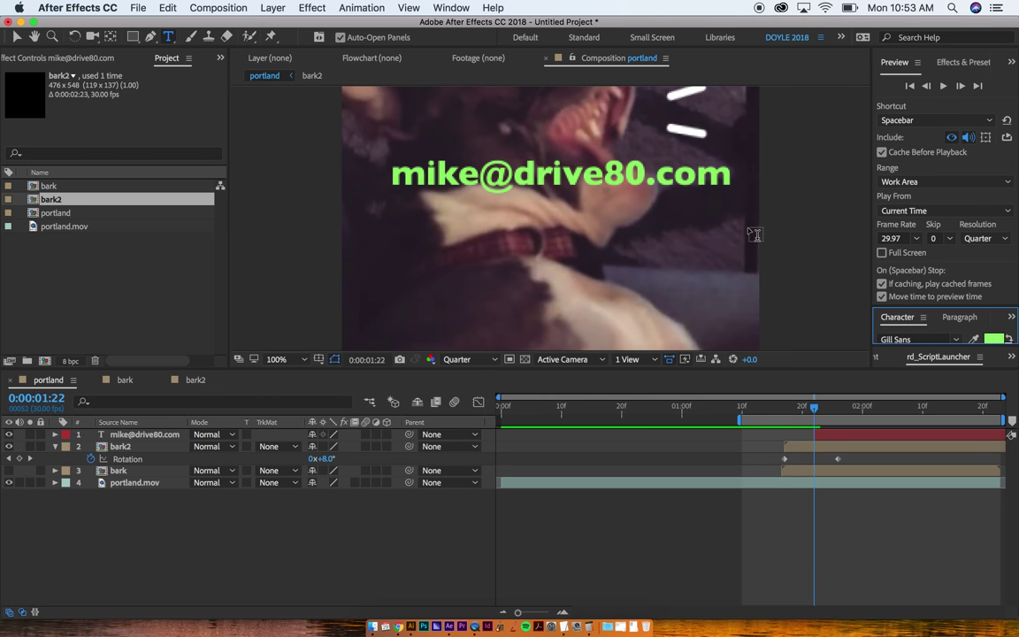
pyautogui.press('`')
pyautogui.click(478, 303)
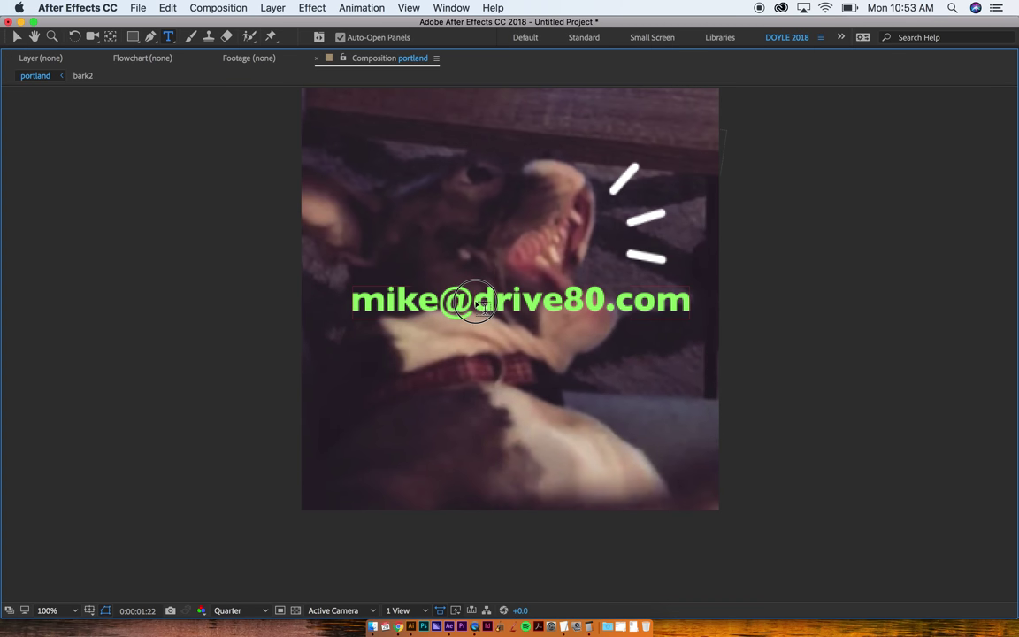
pyautogui.moveTo(478, 303); pyautogui.dragTo(692, 300)
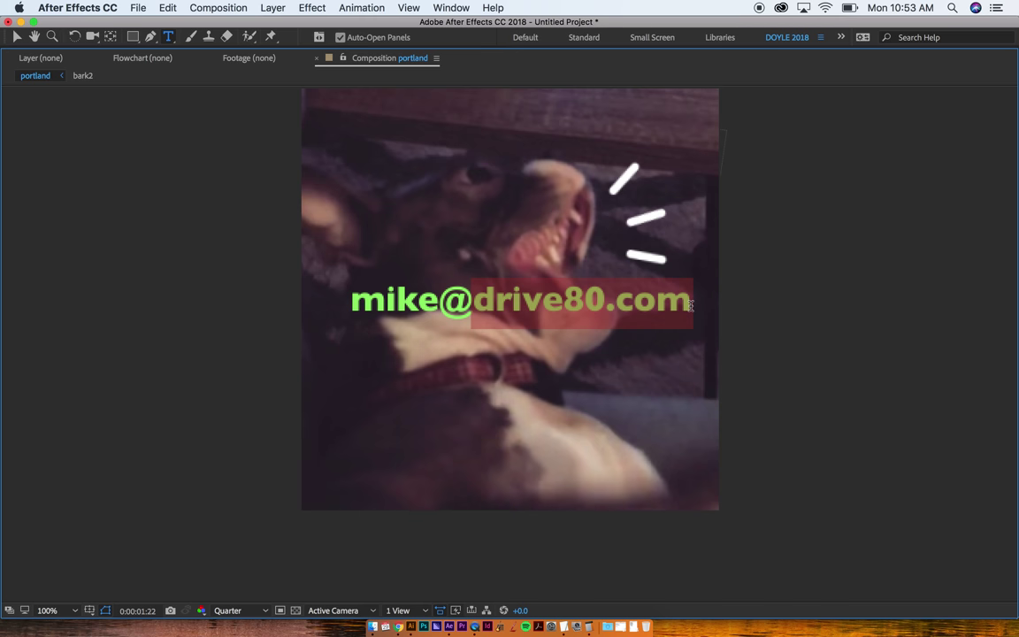
pyautogui.click(470, 298)
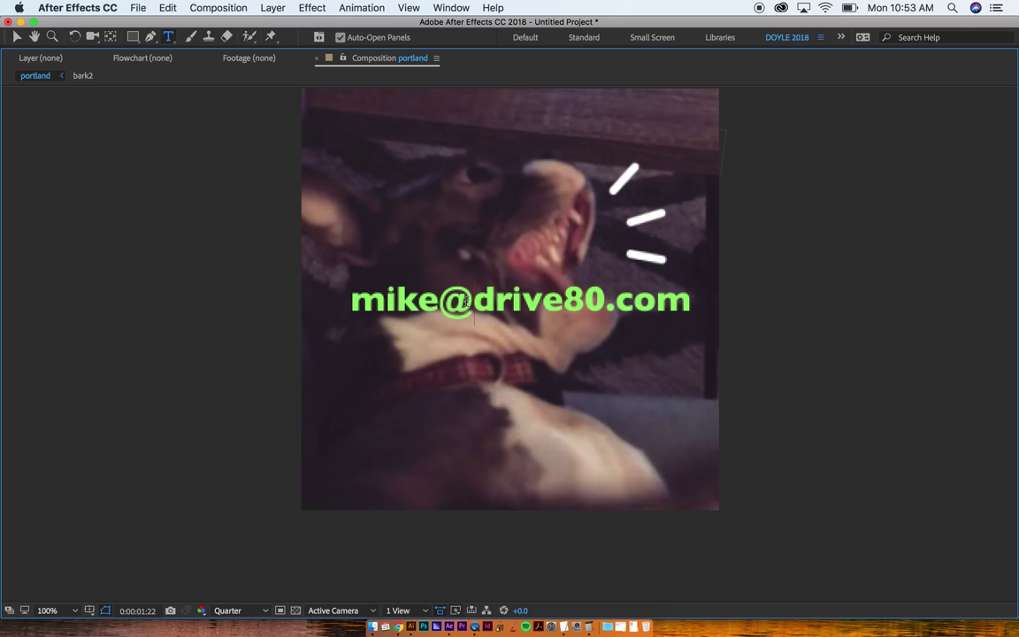
pyautogui.click(475, 305)
pyautogui.moveTo(475, 305); pyautogui.dragTo(687, 313)
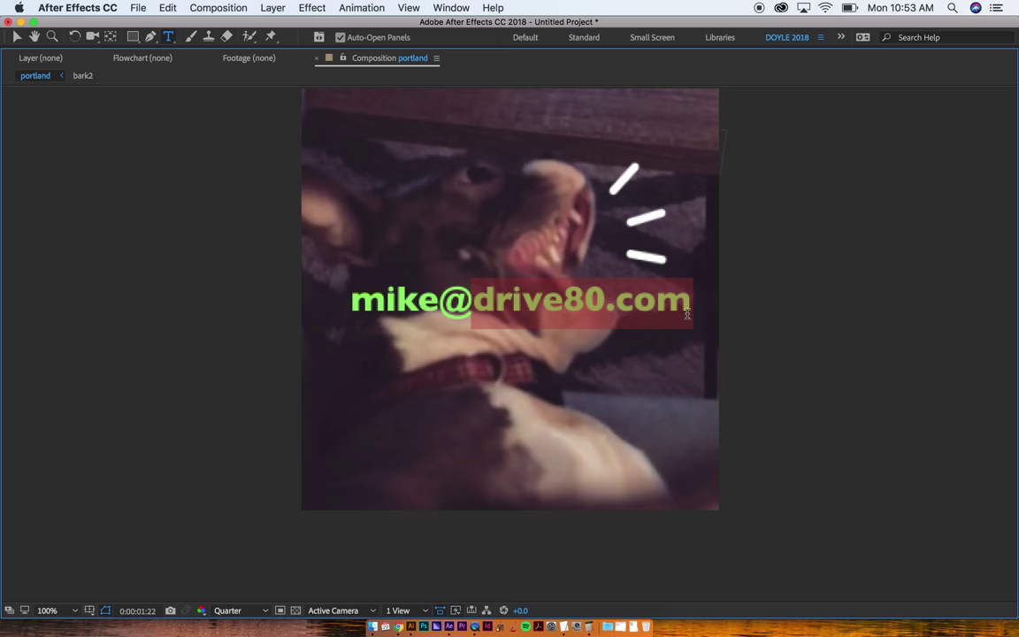
pyautogui.click(805, 305)
pyautogui.press(',')
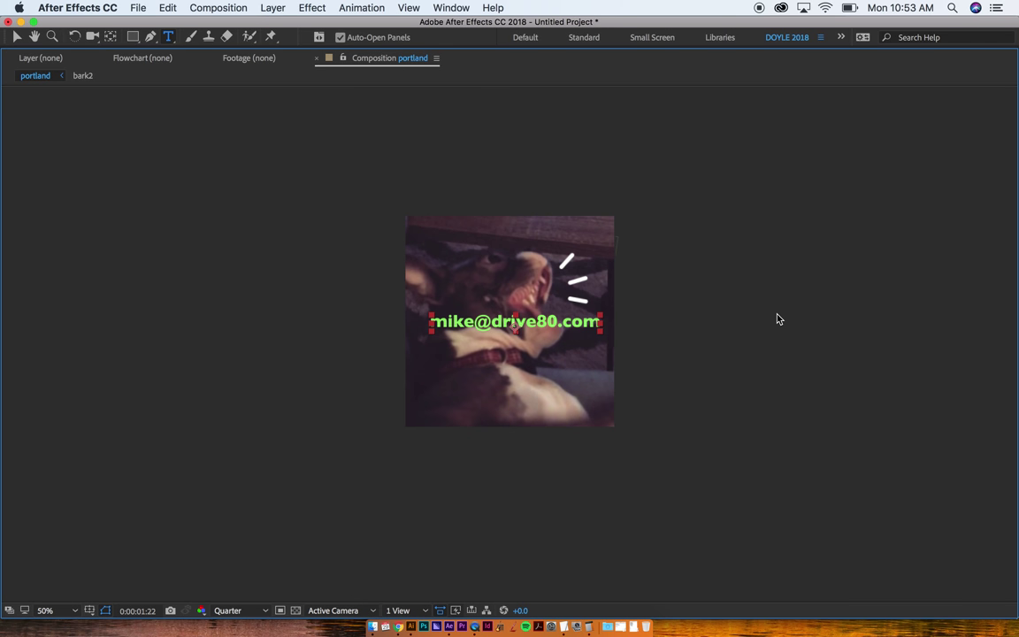
pyautogui.press('super+shift+a')
pyautogui.press('super+a')
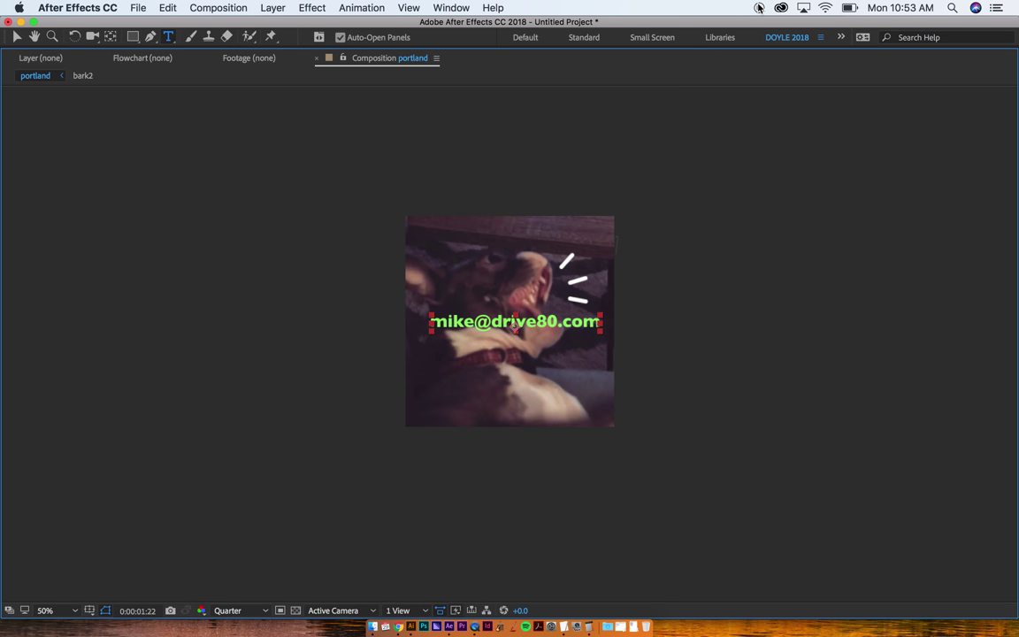